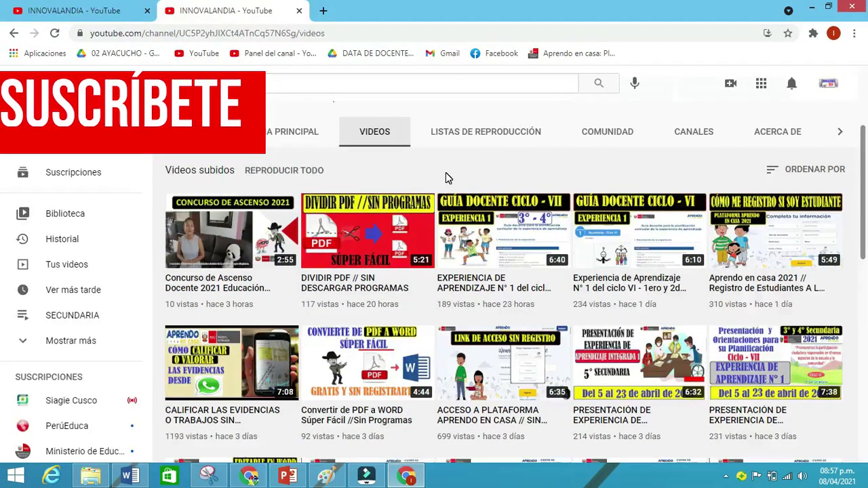
# Open Google Forms in a new browser tab
pyautogui.hotkey('alt', 'Tab')
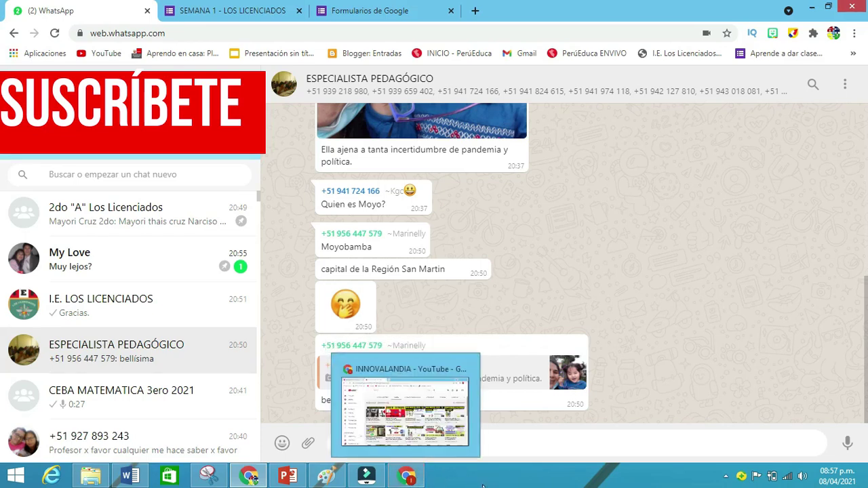
pyautogui.click(407, 476)
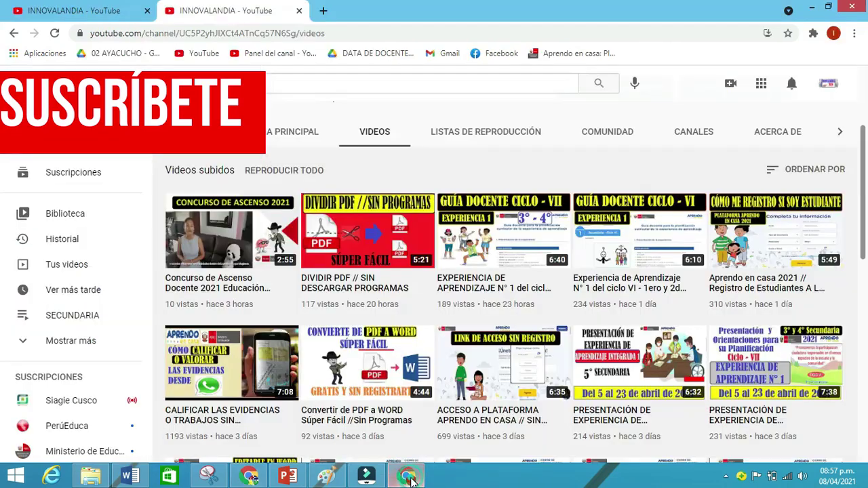
pyautogui.click(325, 11)
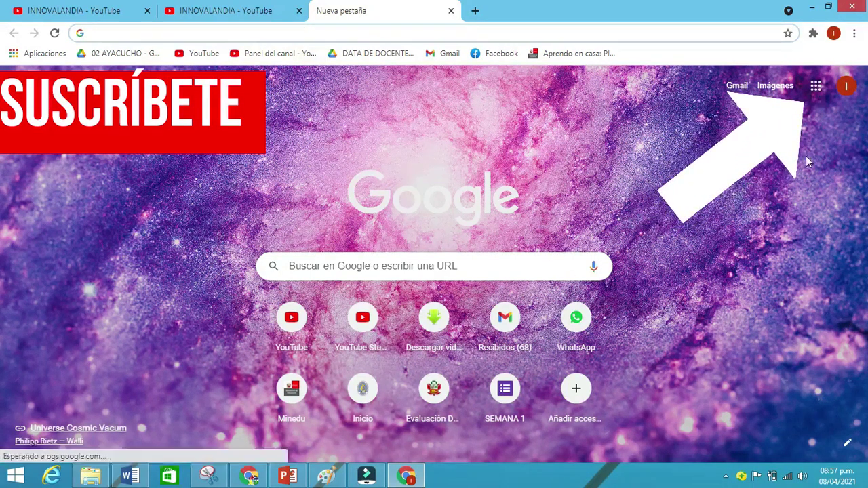
pyautogui.click(815, 85)
pyautogui.scroll(-1, 857, 203)
pyautogui.moveTo(858, 203); pyautogui.dragTo(857, 359)
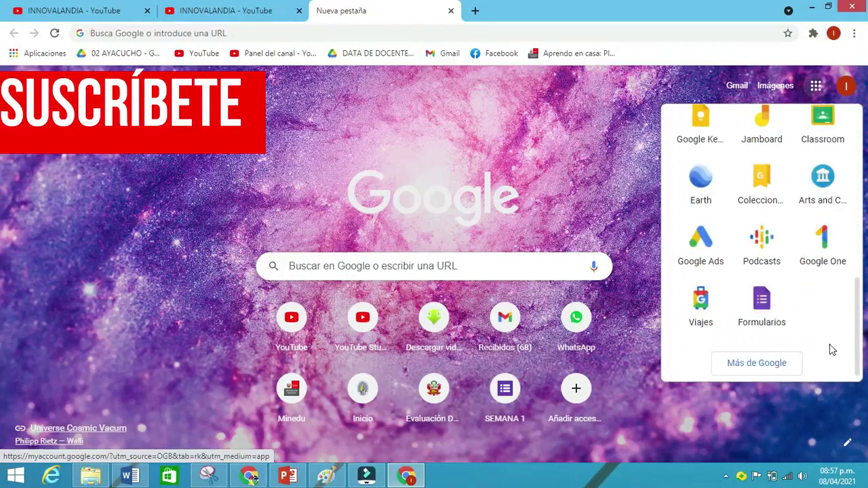
pyautogui.click(761, 303)
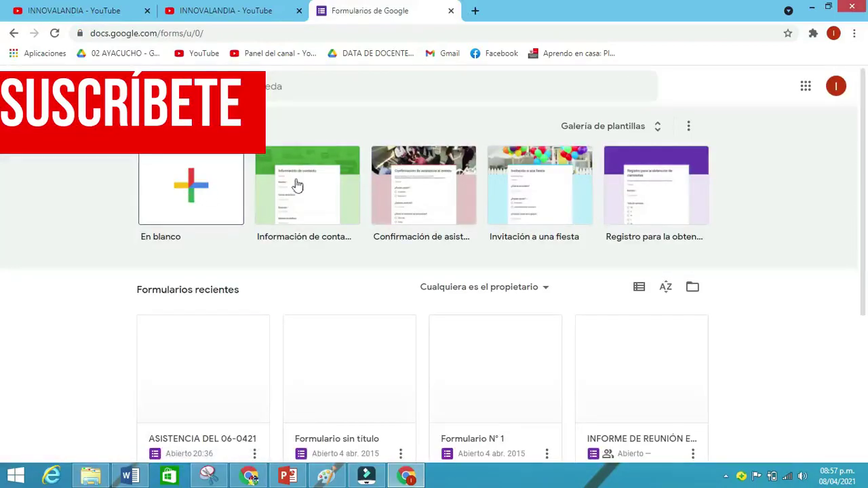
# Create a new blank form
pyautogui.scroll(-3, 4, 319)
pyautogui.scroll(3, 2, 223)
pyautogui.scroll(1, 2, 222)
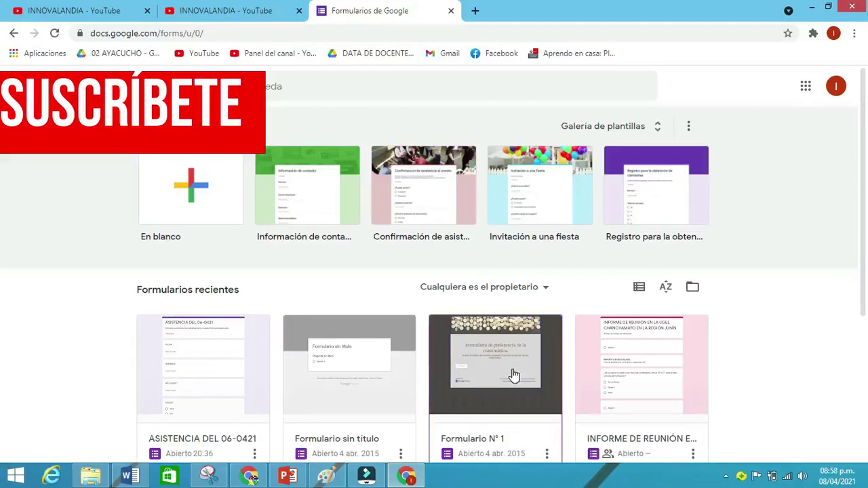
pyautogui.click(189, 192)
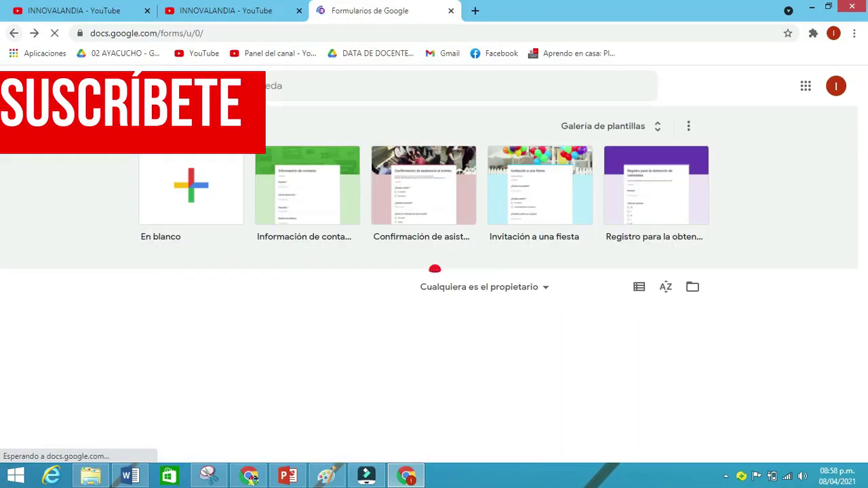
pyautogui.click(189, 191)
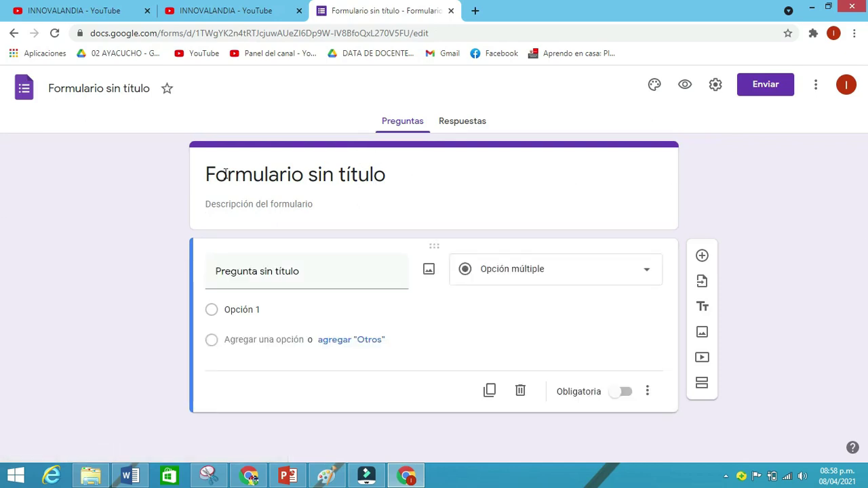
# Title the form "AISTENCIA A LA SESIÓN N° 1 - 06-04-21"
pyautogui.click(269, 179)
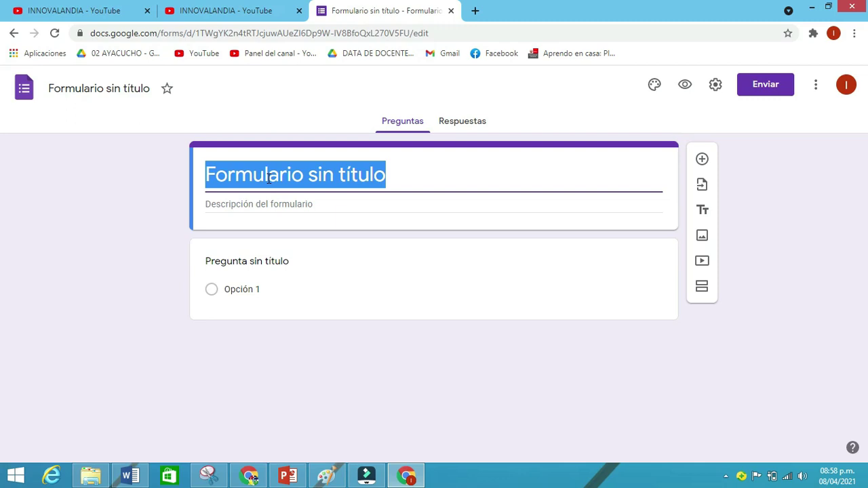
pyautogui.press('BackSpace')
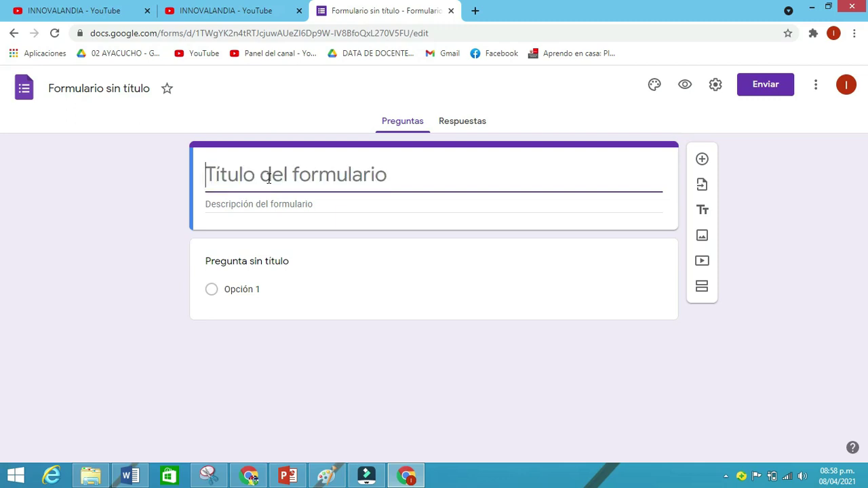
pyautogui.write('asis')
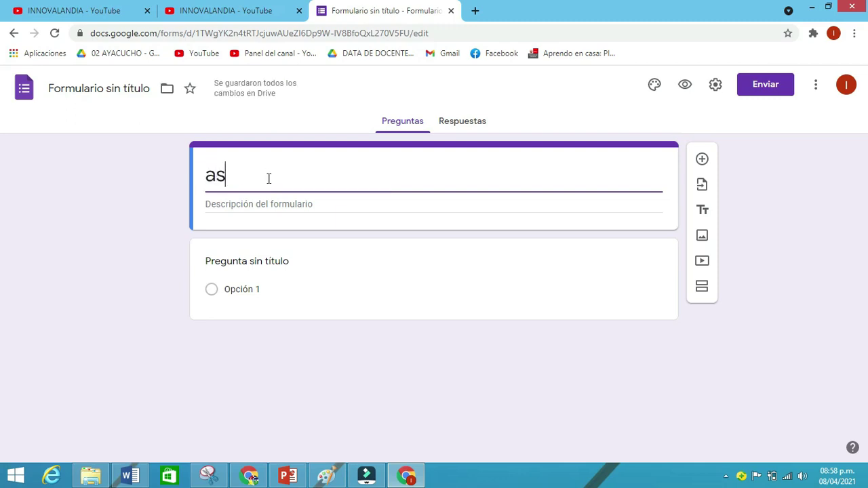
pyautogui.press('BackSpace')
pyautogui.press('BackSpace')
pyautogui.press('BackSpace')
pyautogui.press('BackSpace')
pyautogui.write('AISTENCIA A LA SESIO')
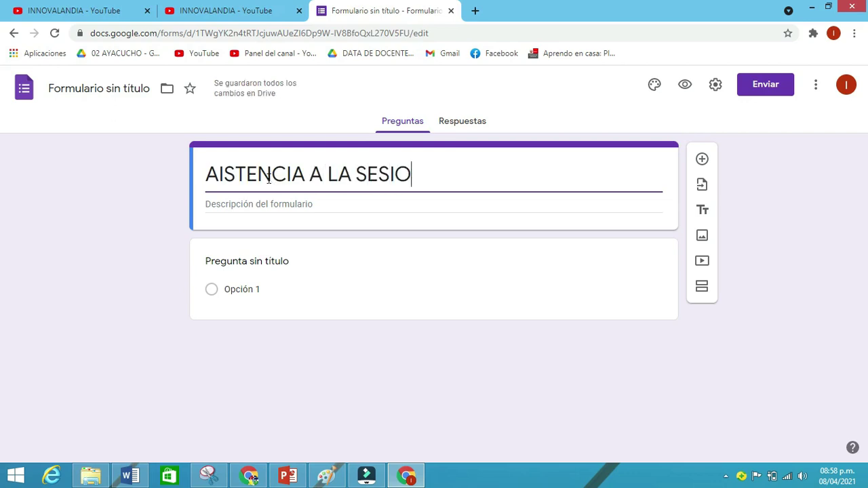
pyautogui.press('BackSpace')
pyautogui.write('ÓN N° 1')
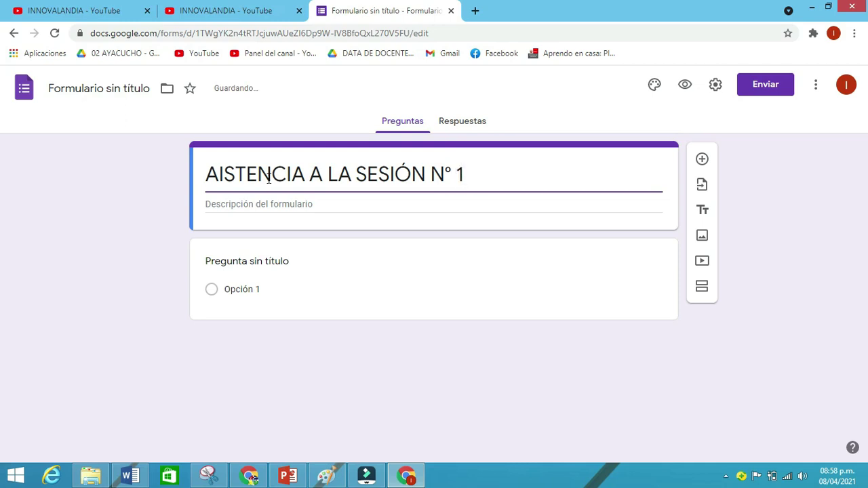
pyautogui.write(' - .6')
pyautogui.write('-04')
pyautogui.write('-21')
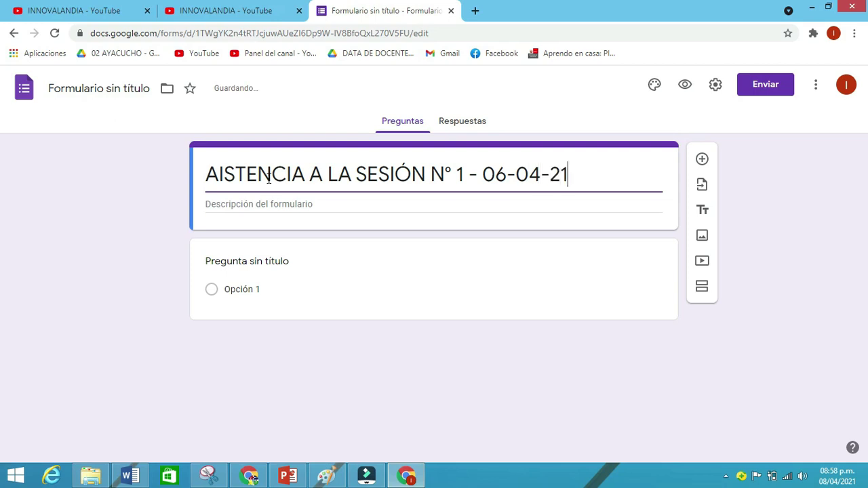
# Enter the form description "Estimado(a) estudiante lea atentamente y responda de manera adecuada."
pyautogui.click(246, 206)
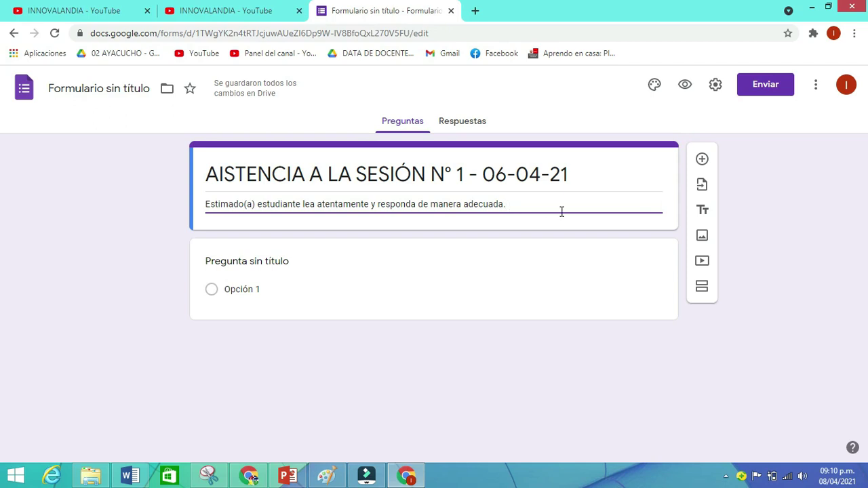
pyautogui.click(326, 227)
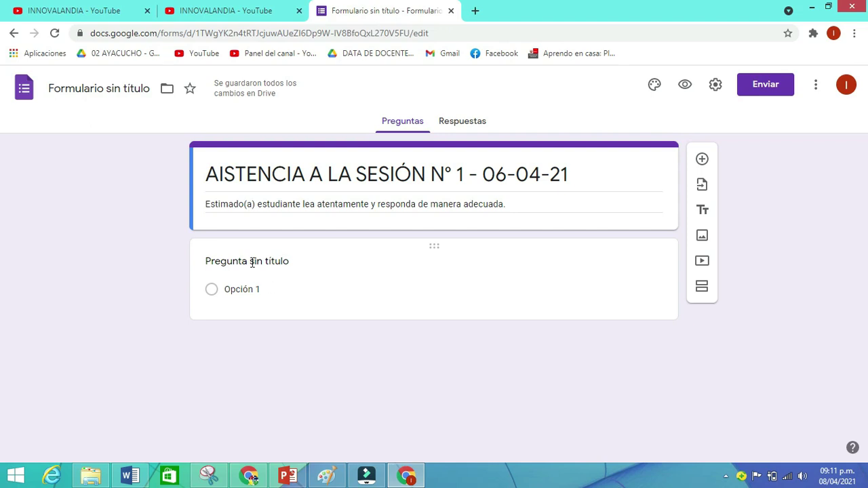
# Title the first question "APELLIDOS", set its type to Respuesta breve and make it required
pyautogui.click(229, 263)
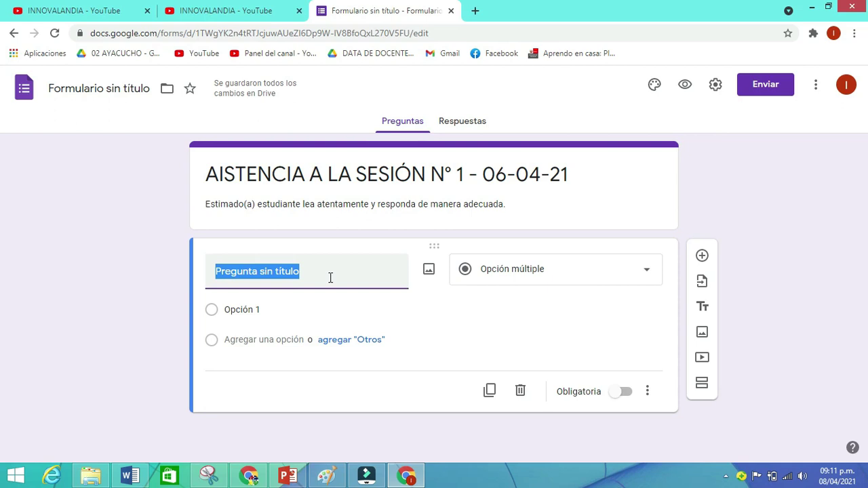
pyautogui.write('APELLIDOS')
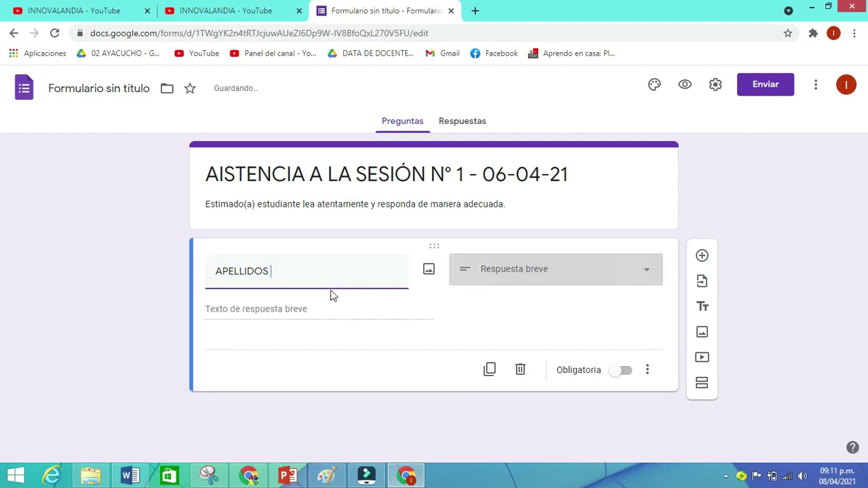
pyautogui.click(539, 278)
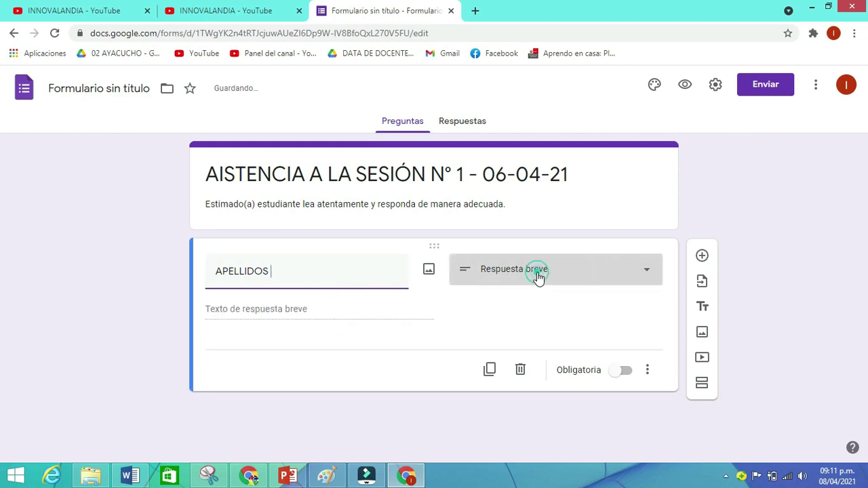
pyautogui.click(414, 311)
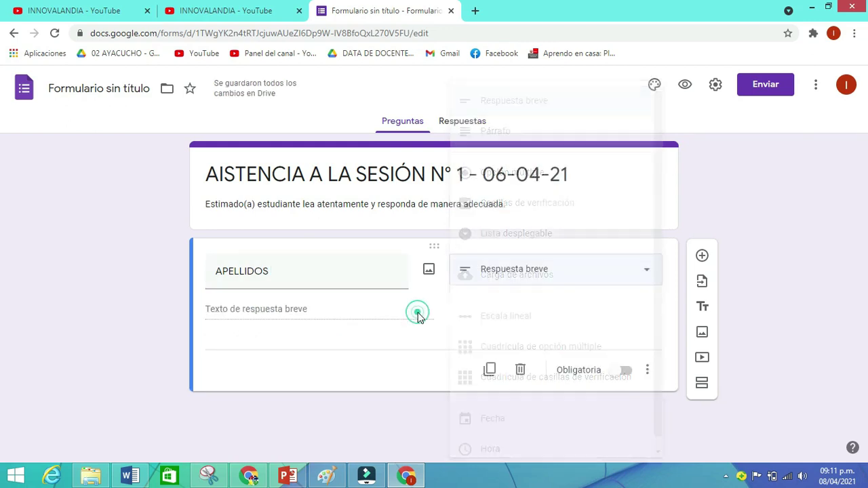
pyautogui.click(646, 272)
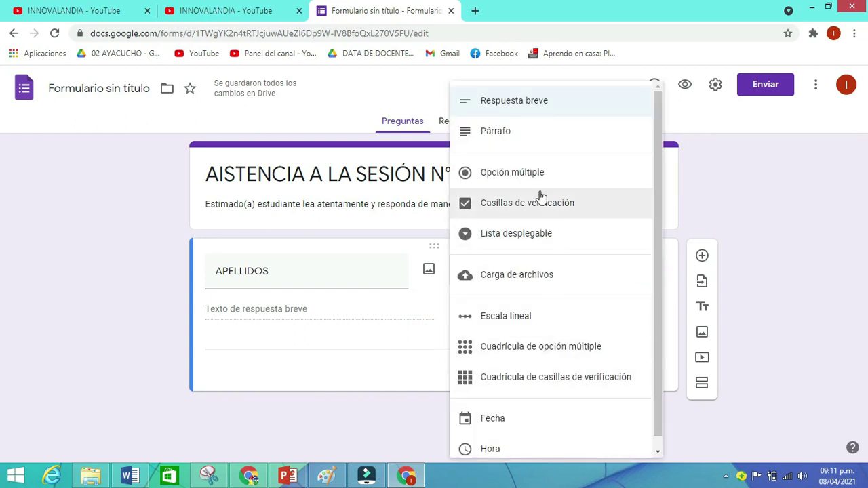
pyautogui.click(509, 107)
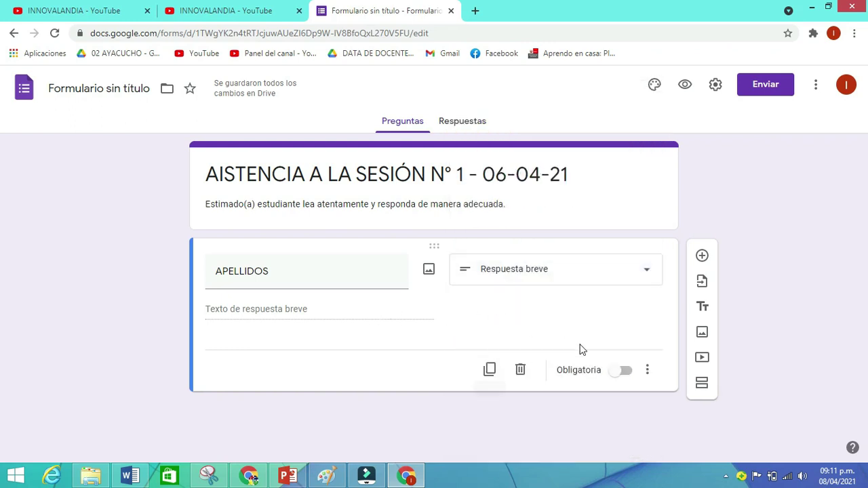
pyautogui.click(627, 373)
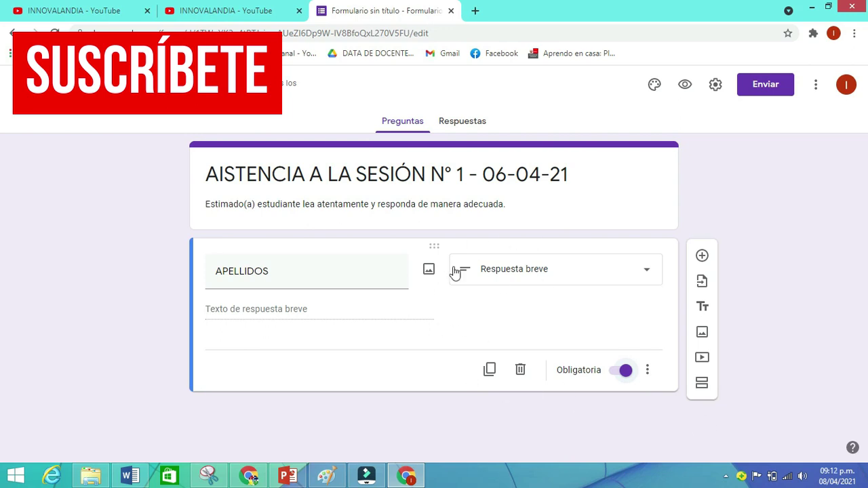
# Add a second question titled "NOMBRES" and make it required
pyautogui.click(701, 257)
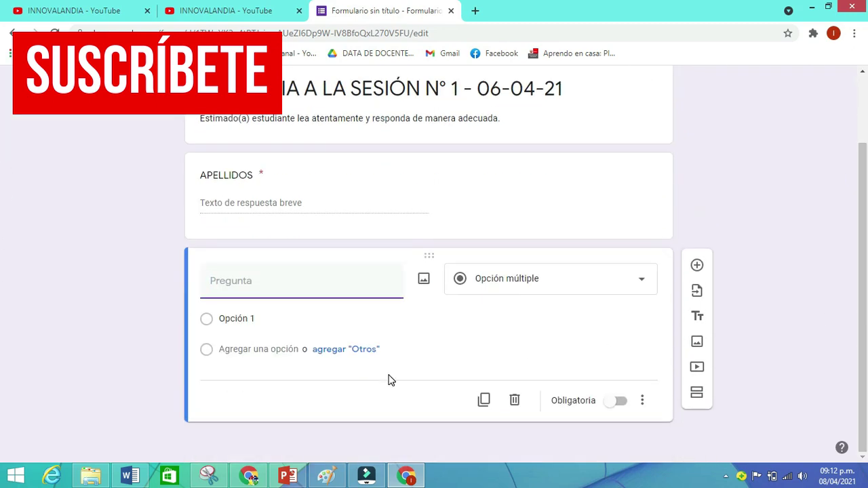
pyautogui.click(246, 288)
pyautogui.write('NOMBRES')
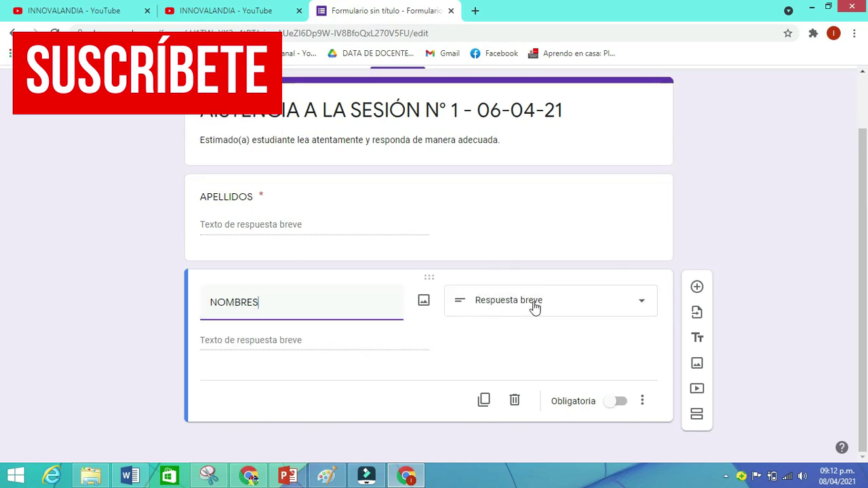
pyautogui.click(620, 400)
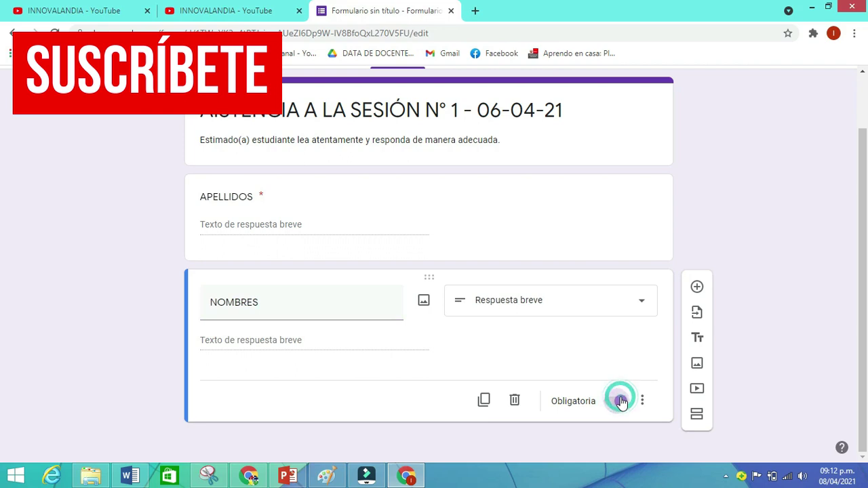
# Add a third question titled "GRADO" with the type Opción múltiple
pyautogui.click(698, 289)
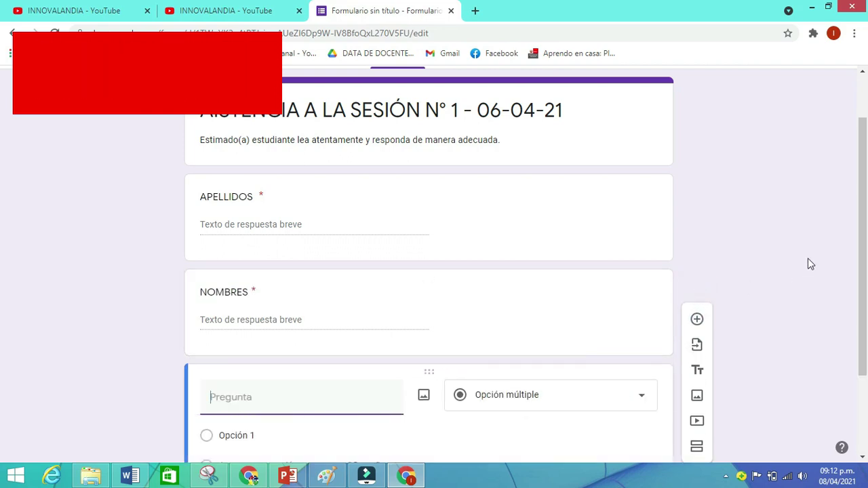
pyautogui.scroll(-2, 858, 236)
pyautogui.click(284, 287)
pyautogui.write('GRADO')
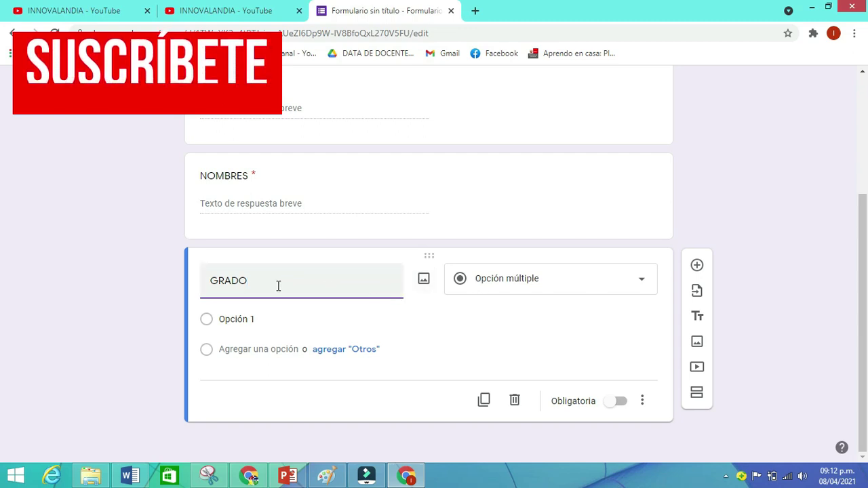
pyautogui.click(595, 279)
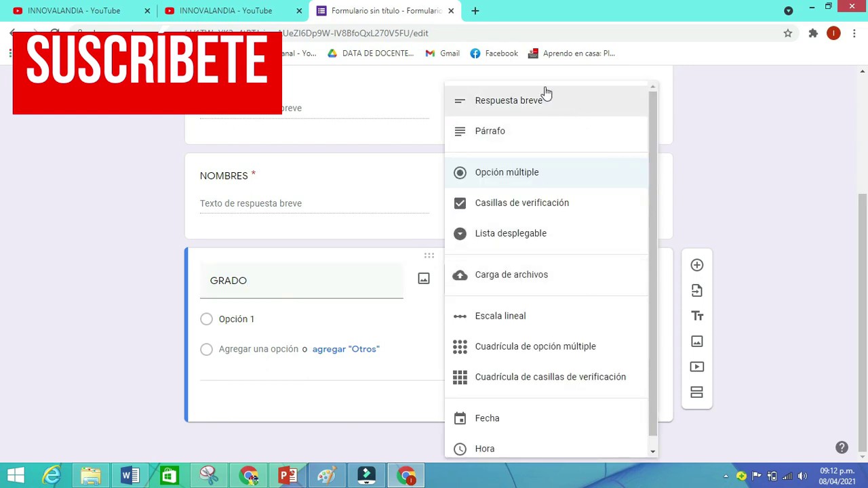
pyautogui.click(498, 177)
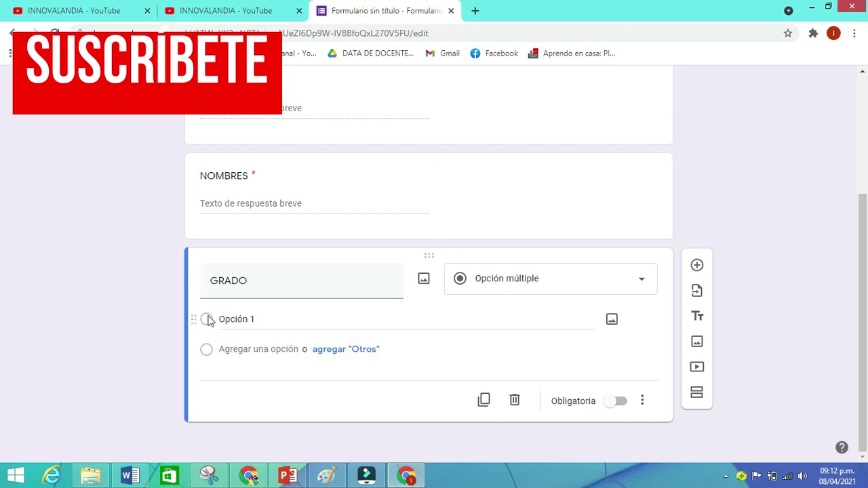
# Give the GRADO question the options "1ero" and "2do" and make it required
pyautogui.click(229, 321)
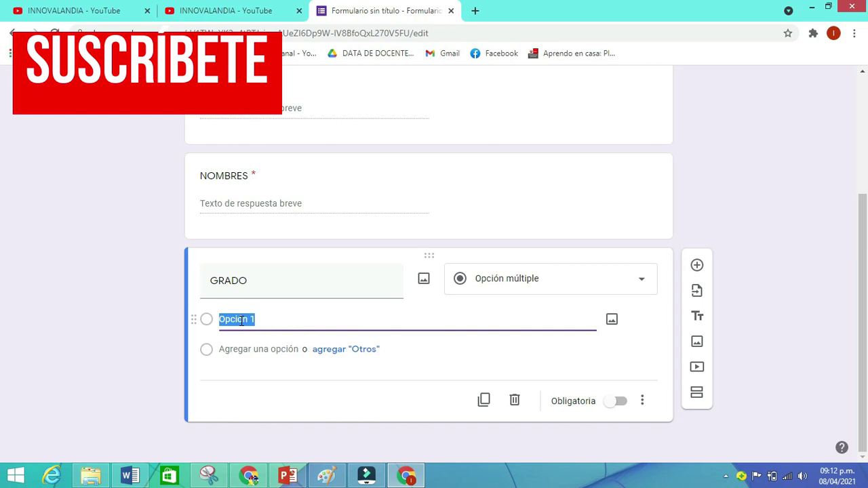
pyautogui.write('1ER')
pyautogui.press('BackSpace')
pyautogui.press('BackSpace')
pyautogui.write('er')
pyautogui.click(242, 371)
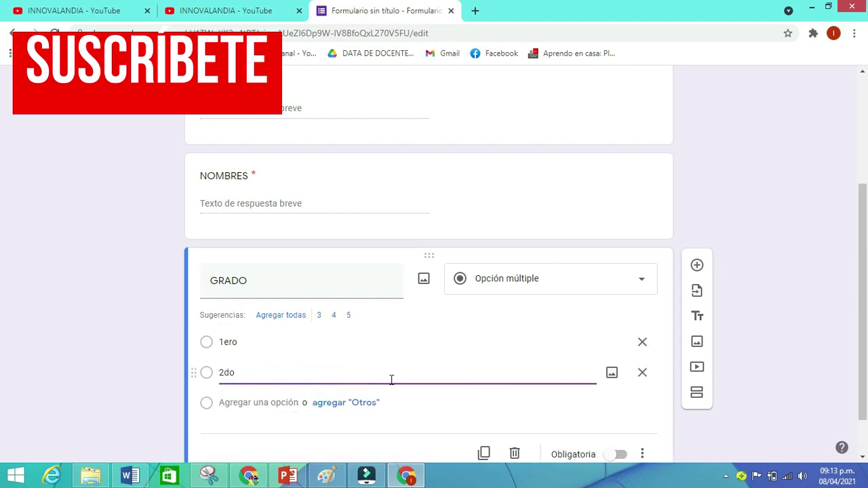
pyautogui.scroll(-2, 480, 371)
pyautogui.click(617, 402)
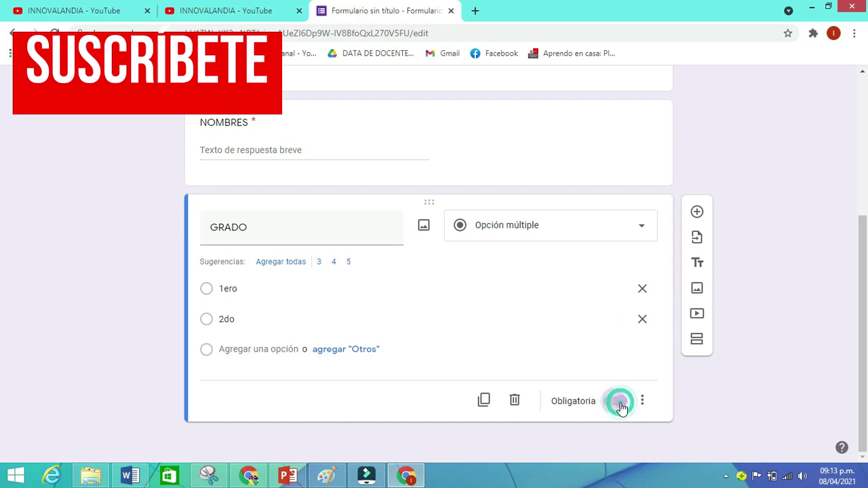
# Add a fourth question titled "SECCIÓN" below the GRADO question
pyautogui.click(696, 212)
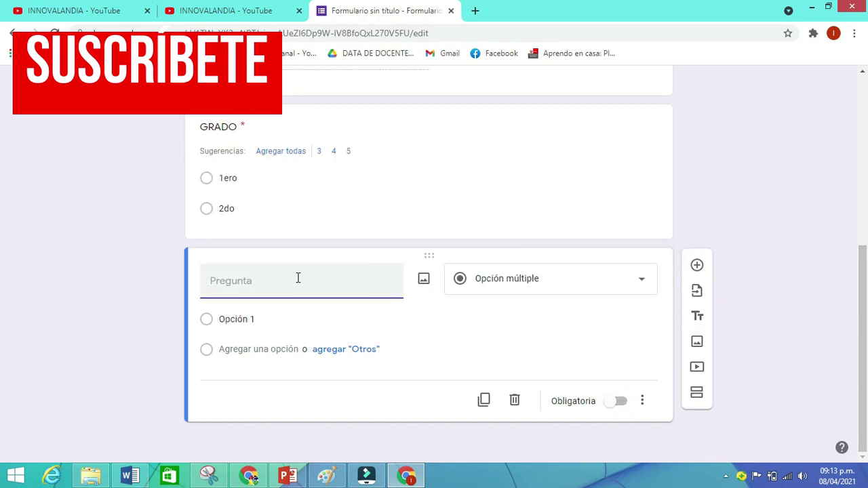
pyautogui.write('sección')
pyautogui.hotkey('ctrl', 'a')
pyautogui.write('SECCION')
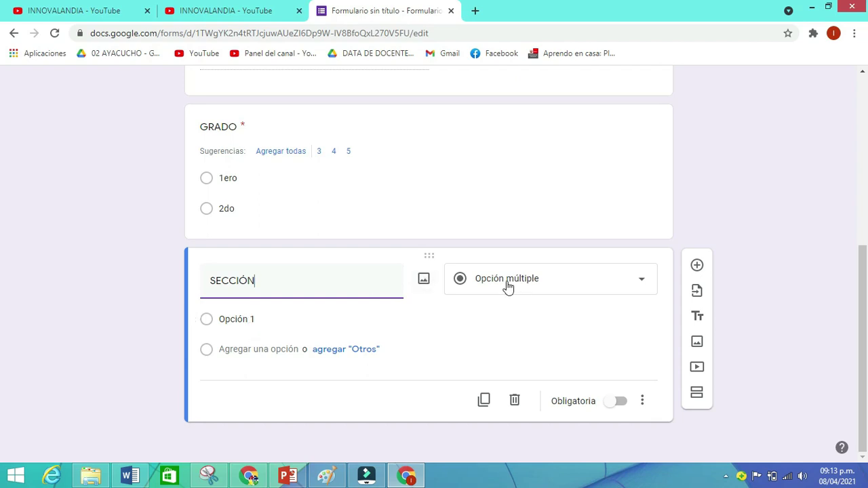
# Give the SECCIÓN question the options "A" and "B", including the quotation marks, and make it required
pyautogui.click(244, 318)
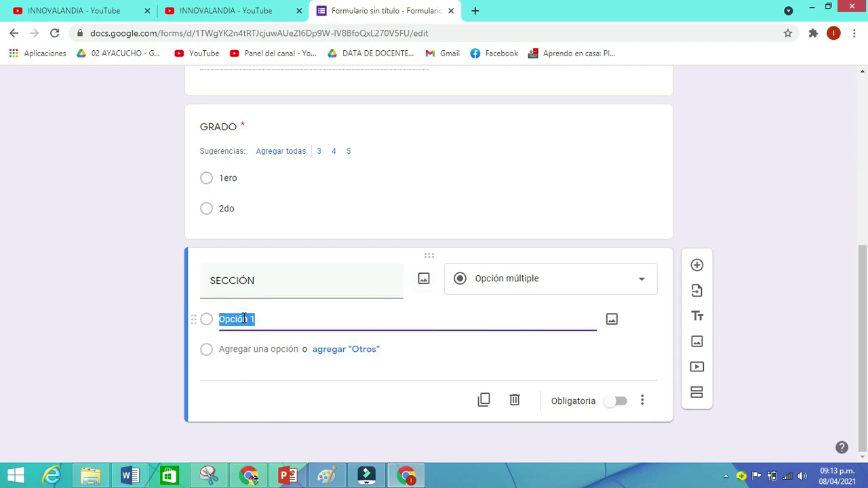
pyautogui.write('1')
pyautogui.click(233, 352)
pyautogui.write('2')
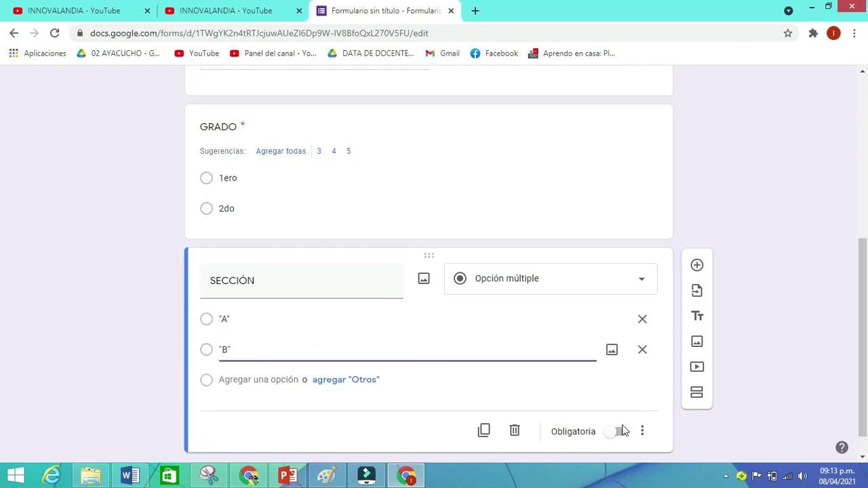
pyautogui.click(620, 432)
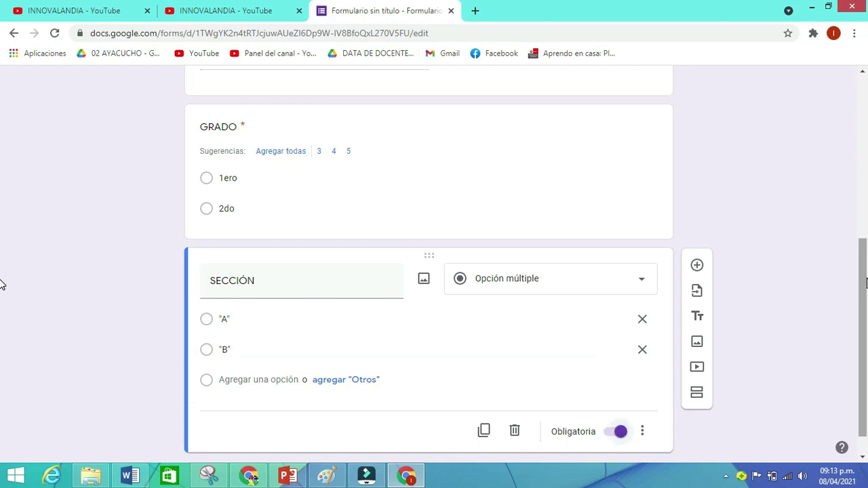
# Insert a new question below APELLIDOS and move it above APELLIDOS as the form's first question
pyautogui.scroll(5, 2, 285)
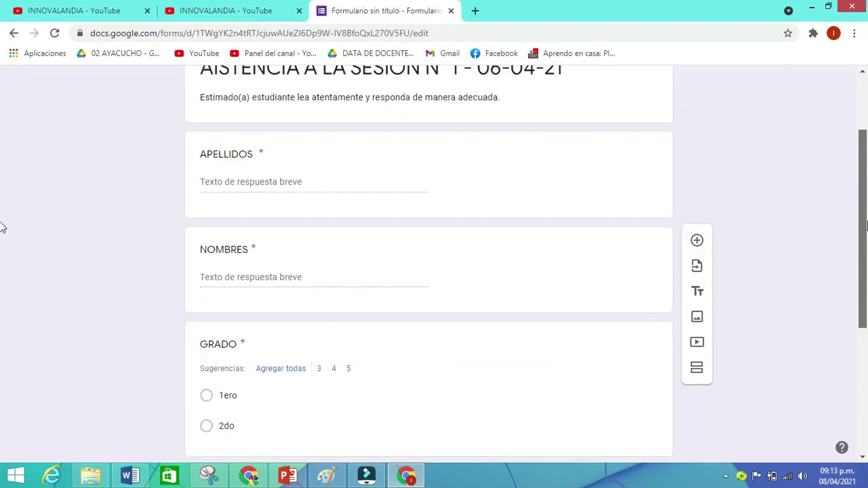
pyautogui.scroll(-5, 3, 292)
pyautogui.scroll(4, 862, 146)
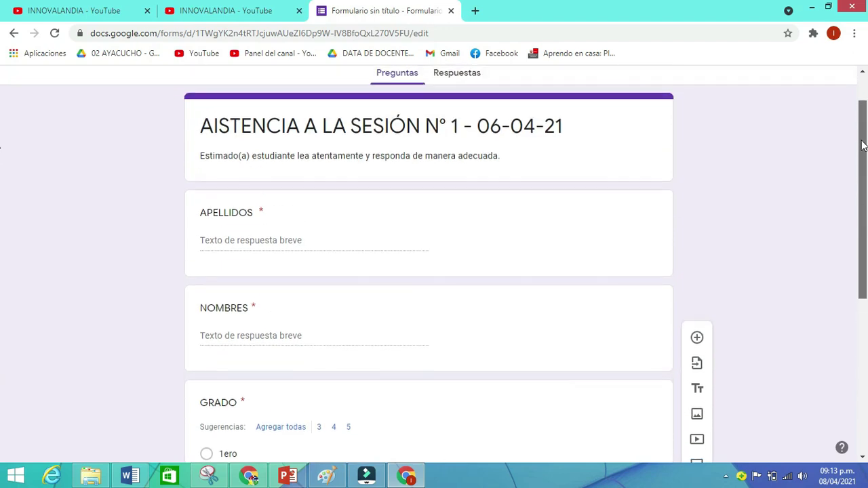
pyautogui.click(402, 224)
pyautogui.click(698, 214)
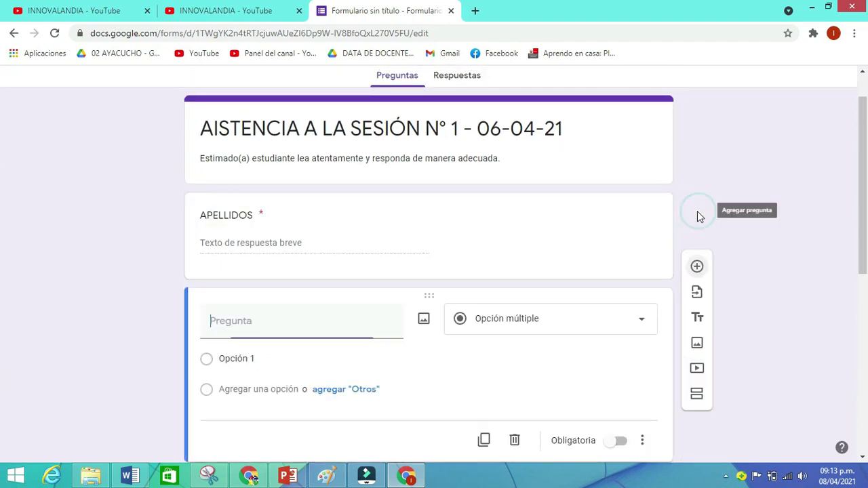
pyautogui.press('Return')
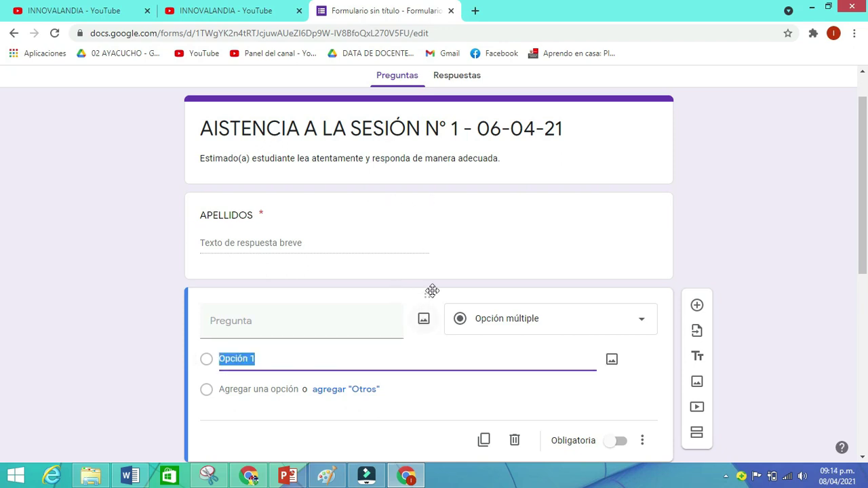
pyautogui.moveTo(431, 295); pyautogui.dragTo(422, 180)
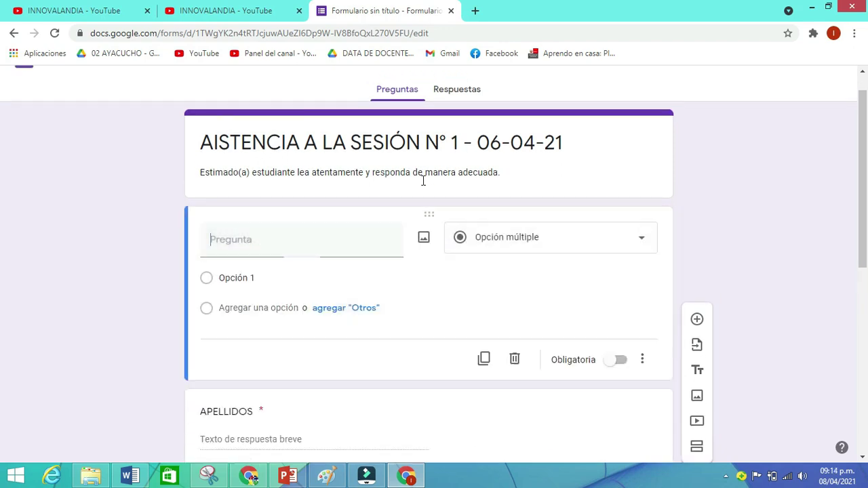
# Title the new first question "FECHA", set its type to Respuesta breve and make it required
pyautogui.click(275, 243)
pyautogui.write('FECH')
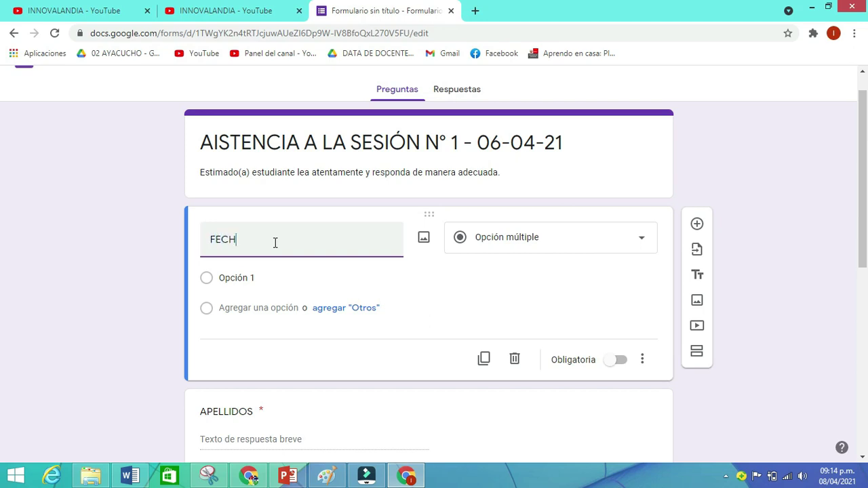
pyautogui.write('A')
pyautogui.click(500, 250)
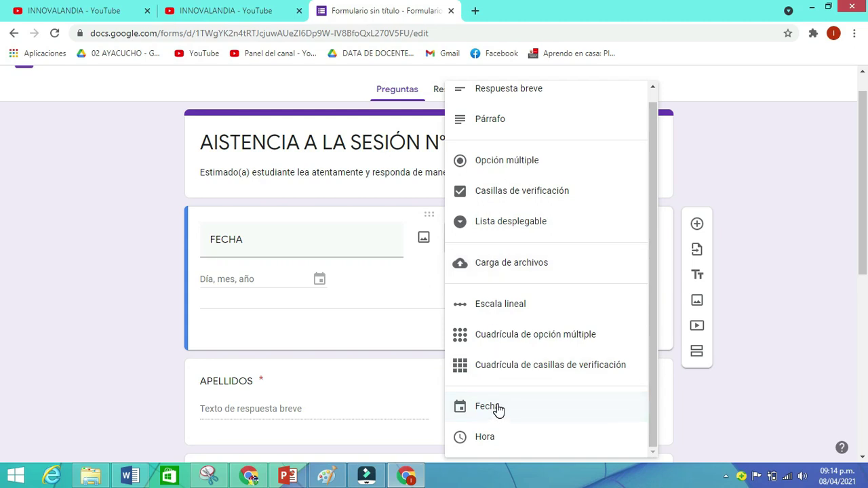
pyautogui.click(505, 92)
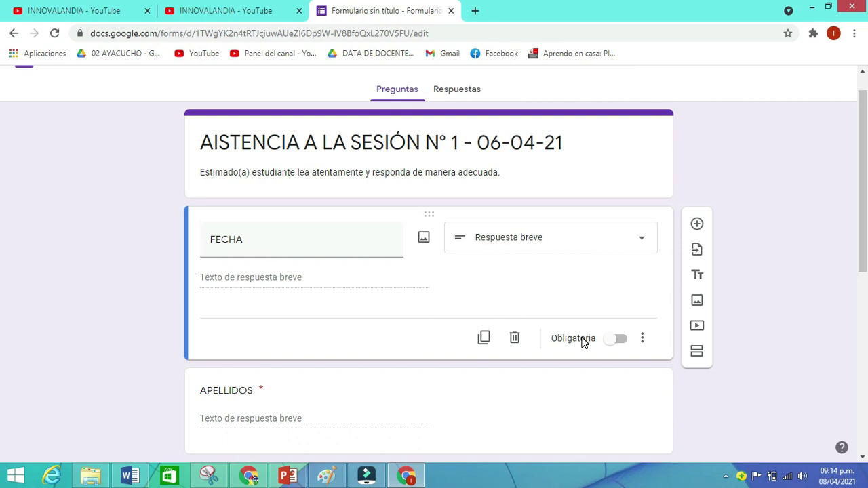
pyautogui.click(618, 339)
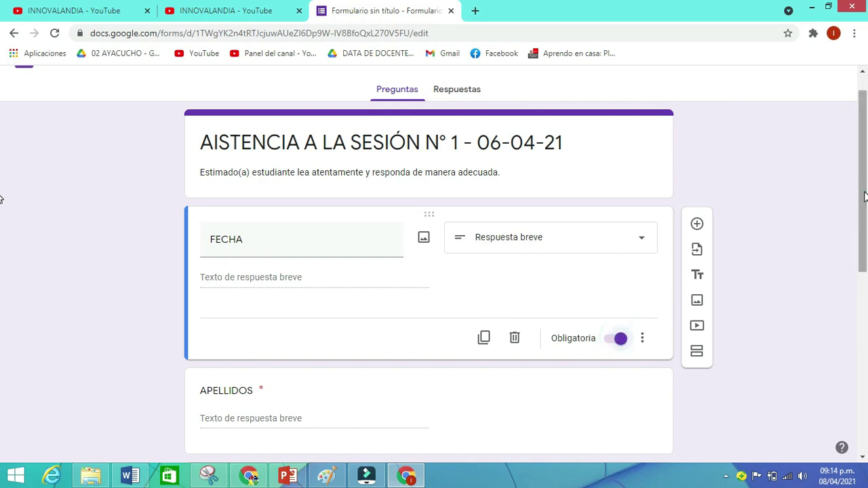
# Name the form file after the form's title, "AISTENCIA A LA SESIÓN N° 1 - 06-04-21"
pyautogui.scroll(-3, 864, 197)
pyautogui.scroll(4, 644, 148)
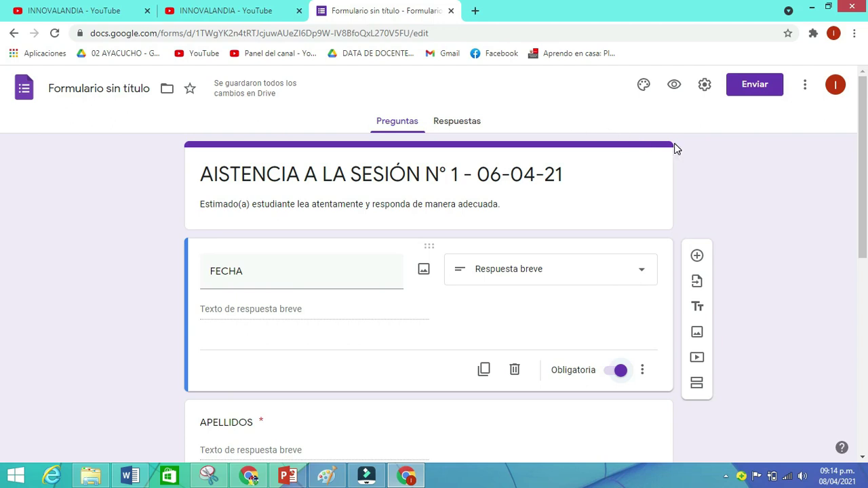
pyautogui.scroll(-4, 860, 170)
pyautogui.scroll(2, 800, 175)
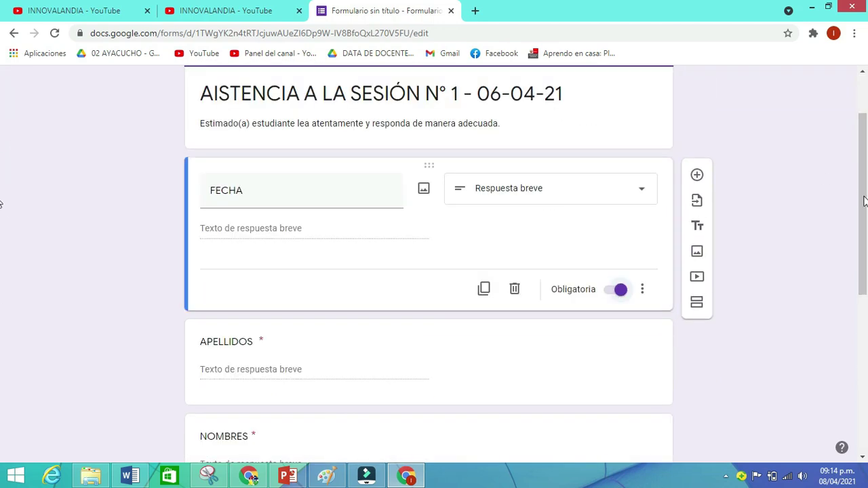
pyautogui.scroll(2, 863, 202)
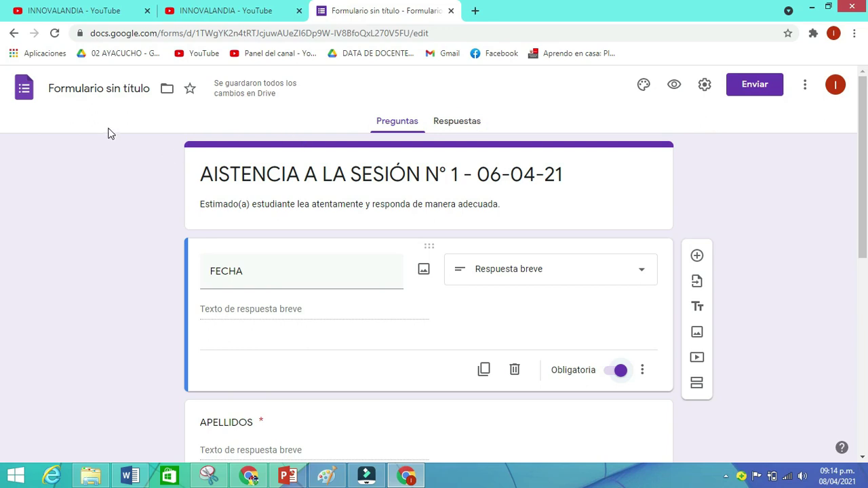
pyautogui.click(95, 90)
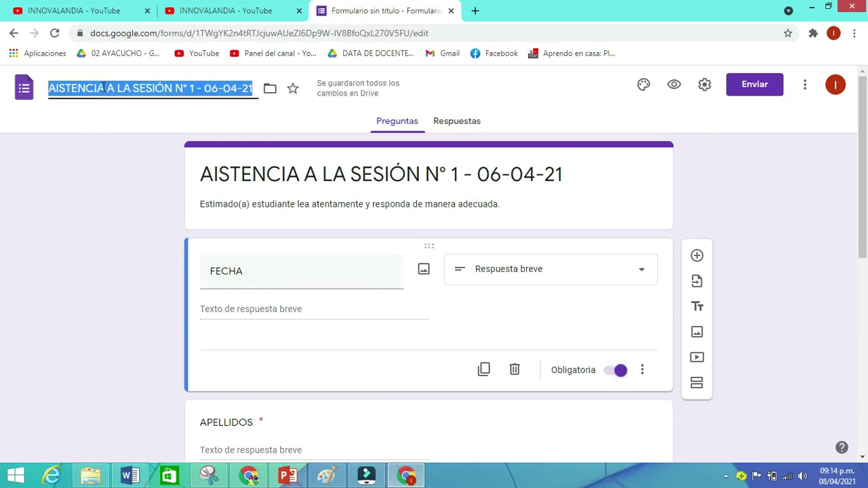
pyautogui.click(102, 88)
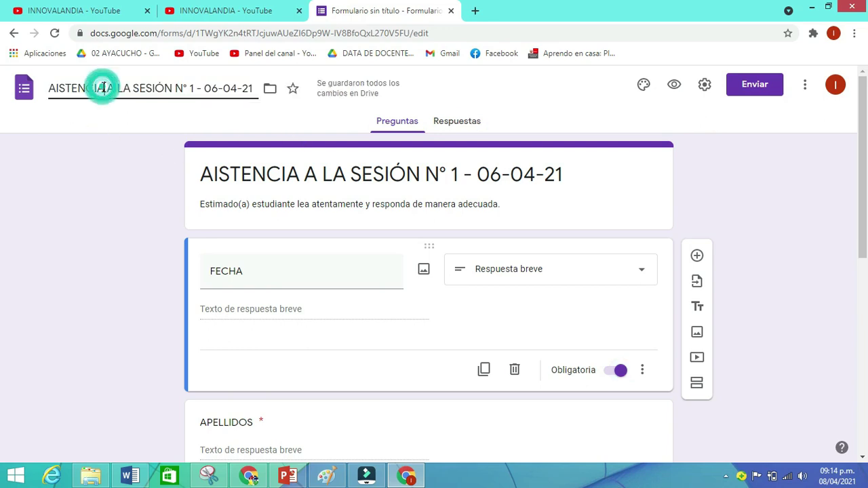
# Change the first word of the form's title to "ASITENCIA"
pyautogui.click(231, 178)
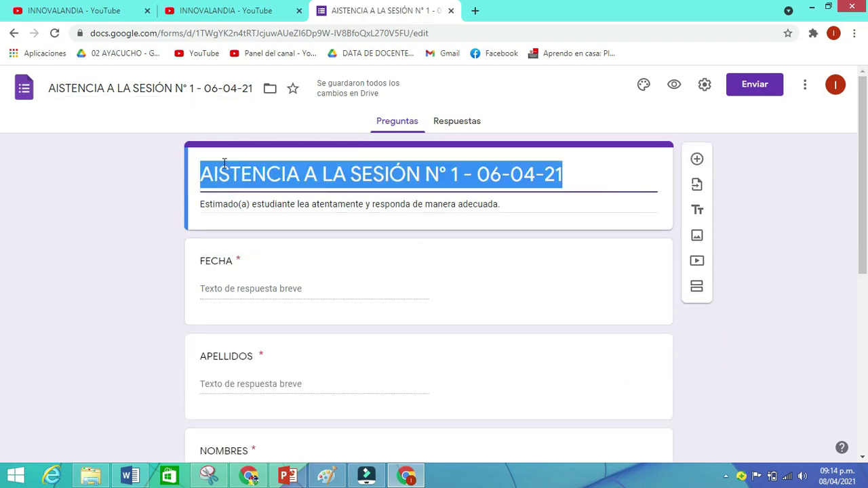
pyautogui.click(226, 172)
pyautogui.press('BackSpace')
pyautogui.press('BackSpace')
pyautogui.write('SI')
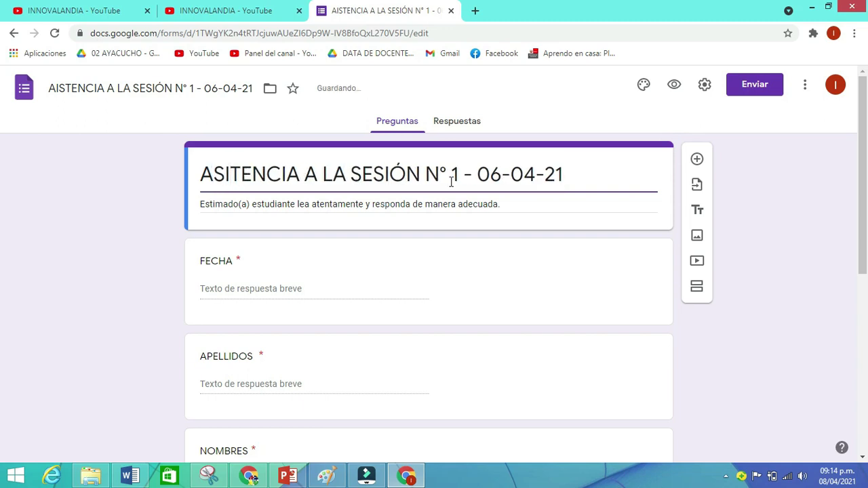
# Change the first word of the form's file name to "ASITENCIA" as well
pyautogui.click(69, 88)
pyautogui.click(67, 89)
pyautogui.press('BackSpace')
pyautogui.press('BackSpace')
pyautogui.write('SI')
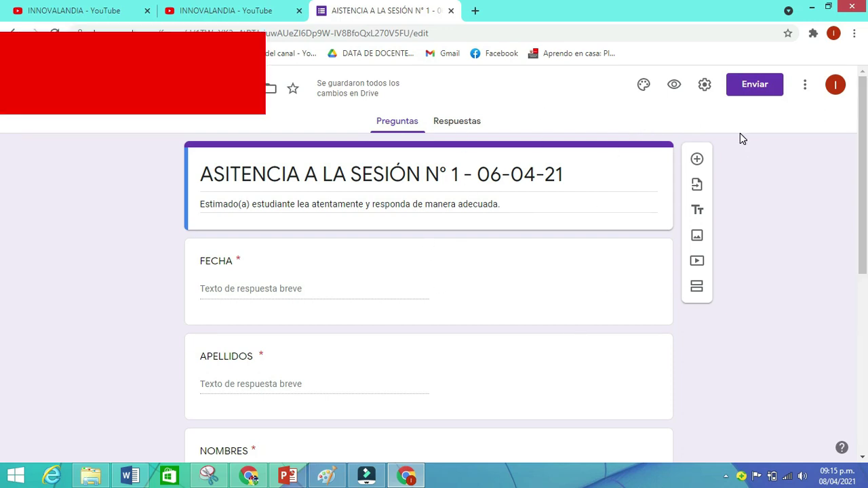
# Generate a prefilled link for the form with all answers left blank and copy the link
pyautogui.click(806, 86)
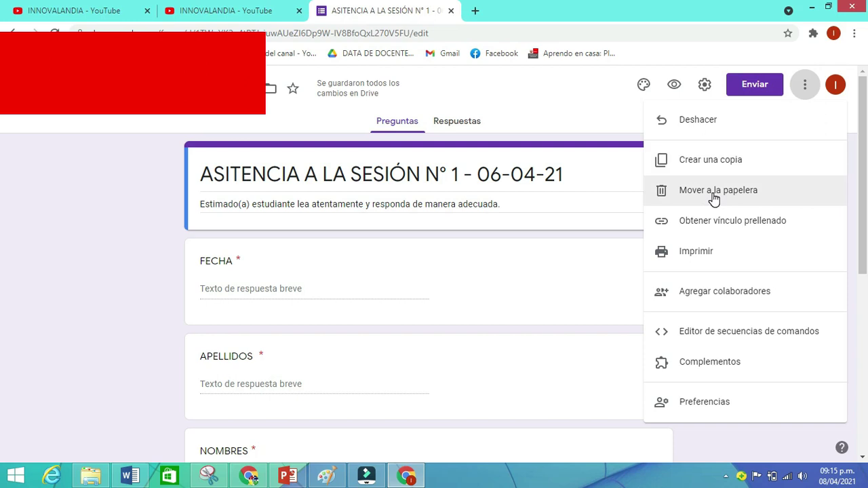
pyautogui.click(720, 226)
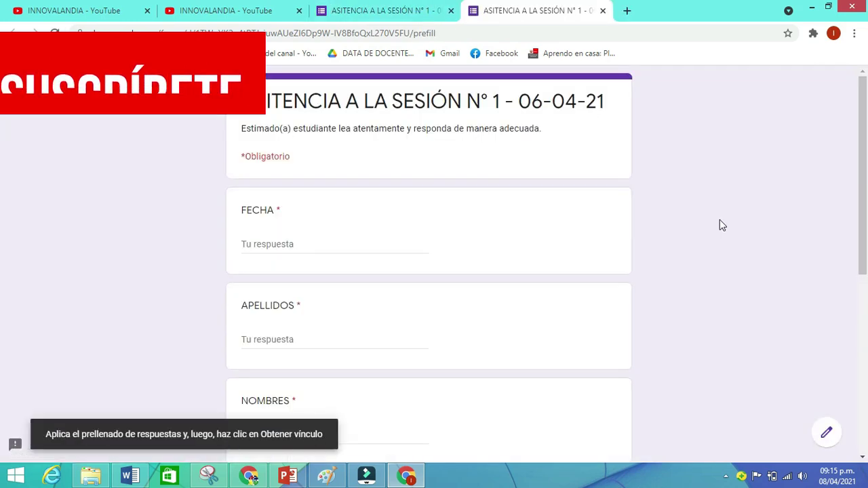
pyautogui.scroll(-10, 3, 377)
pyautogui.scroll(9, 4, 188)
pyautogui.scroll(-5, 2, 271)
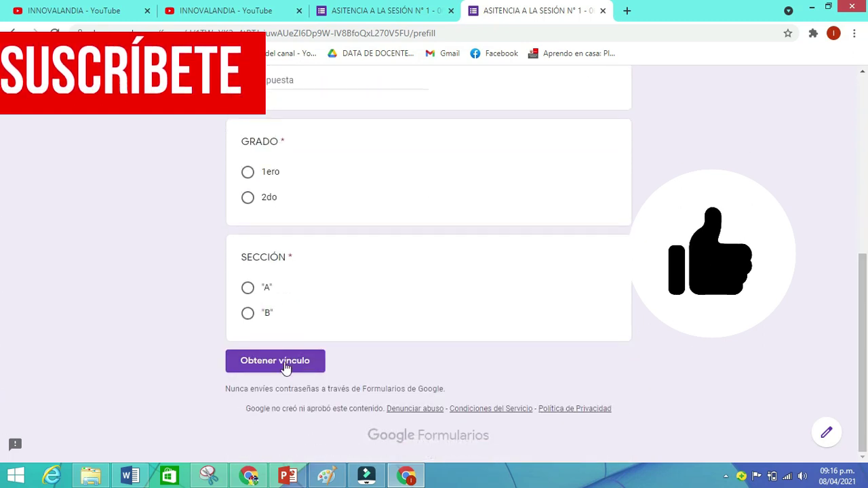
pyautogui.click(286, 366)
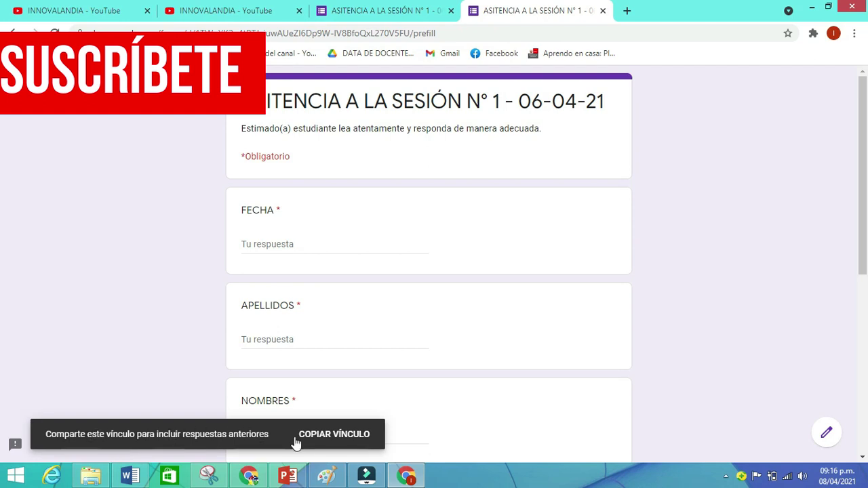
pyautogui.click(336, 434)
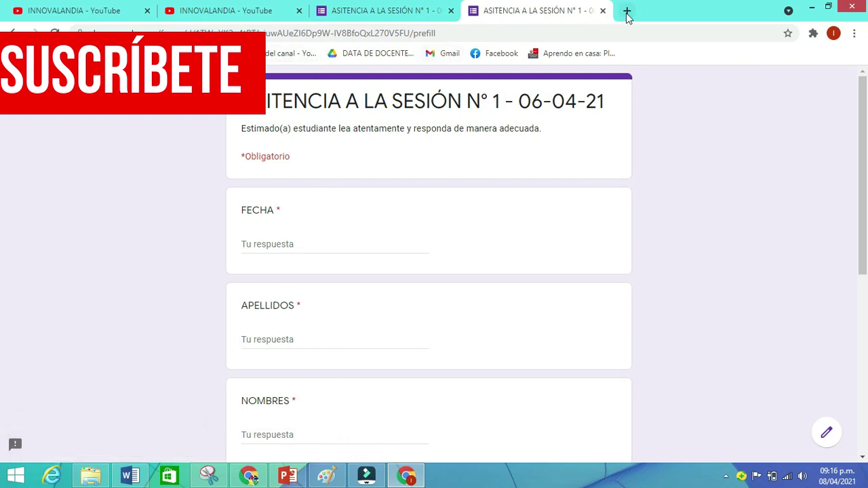
# Switch to WhatsApp in the other browser window, search the chats for "MATERI" and open MATERIALES DE MATEALTOKE
pyautogui.click(248, 475)
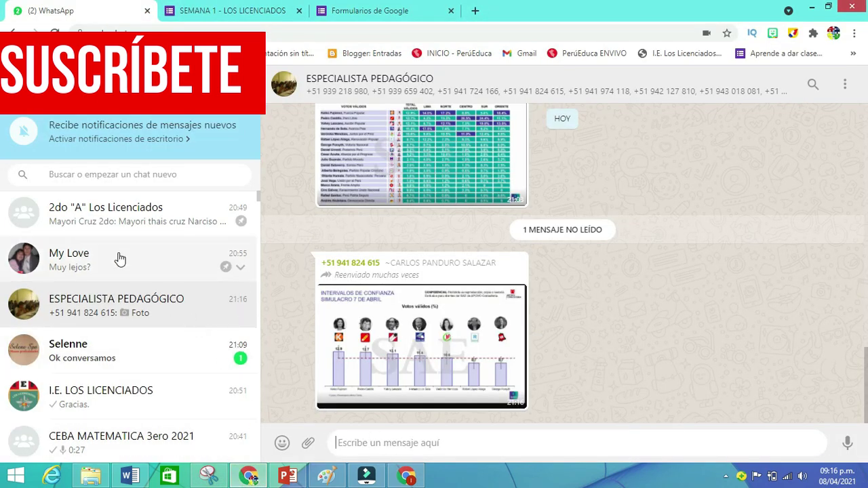
pyautogui.click(149, 181)
pyautogui.write('MATERI')
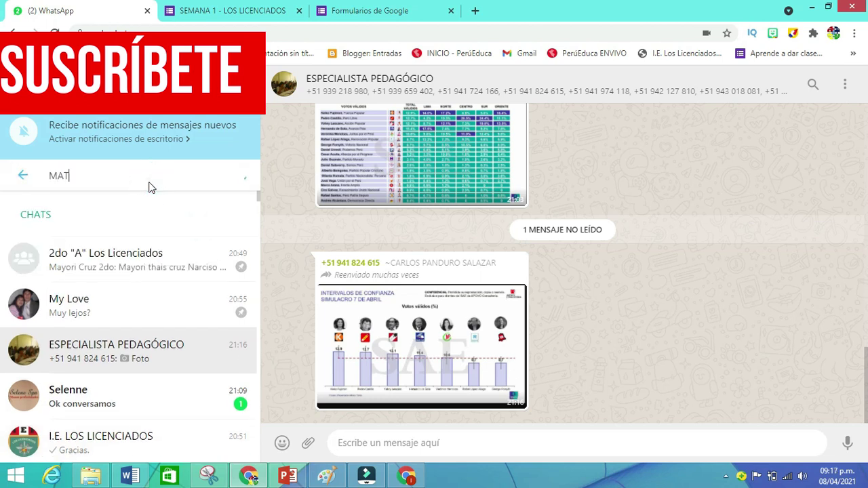
pyautogui.click(156, 256)
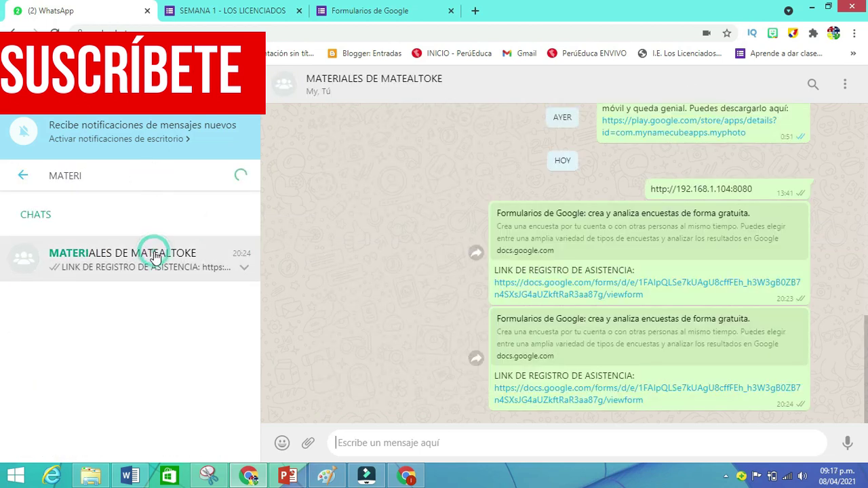
# Send the message "LINK DE ASISTENCIA DEL 06-04-21" followed by the copied form link to the chat
pyautogui.click(385, 443)
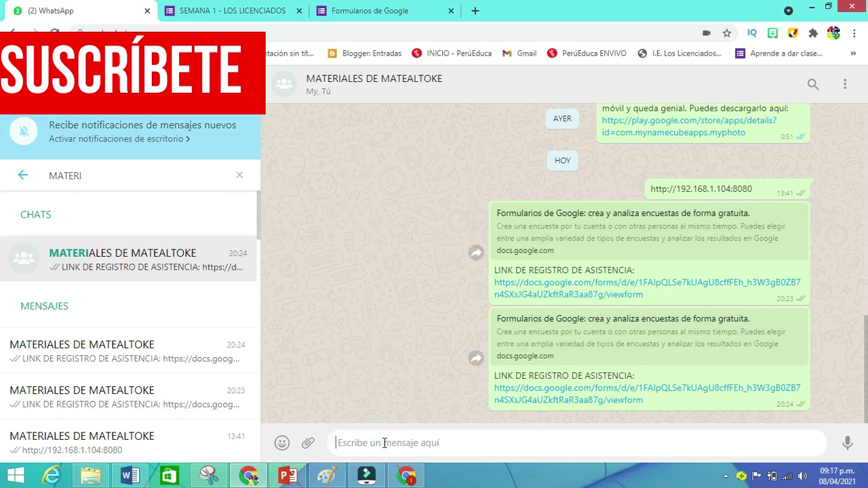
pyautogui.write('LI')
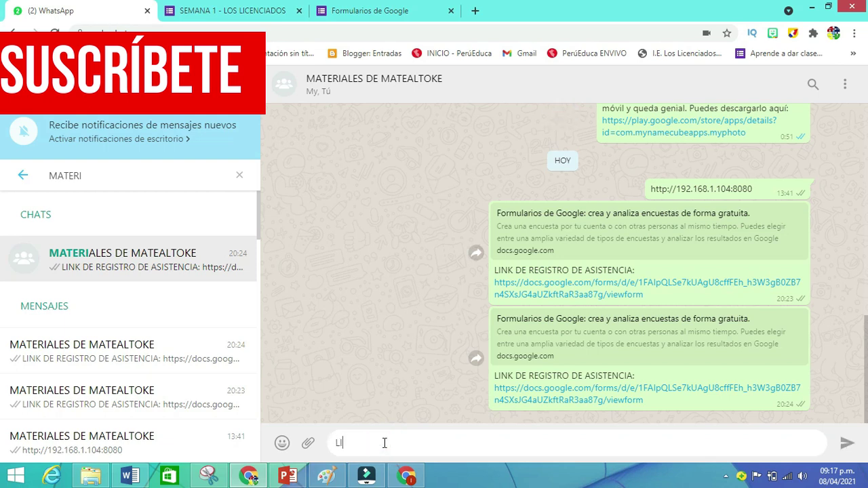
pyautogui.write('NK DE ASISTENCIA D')
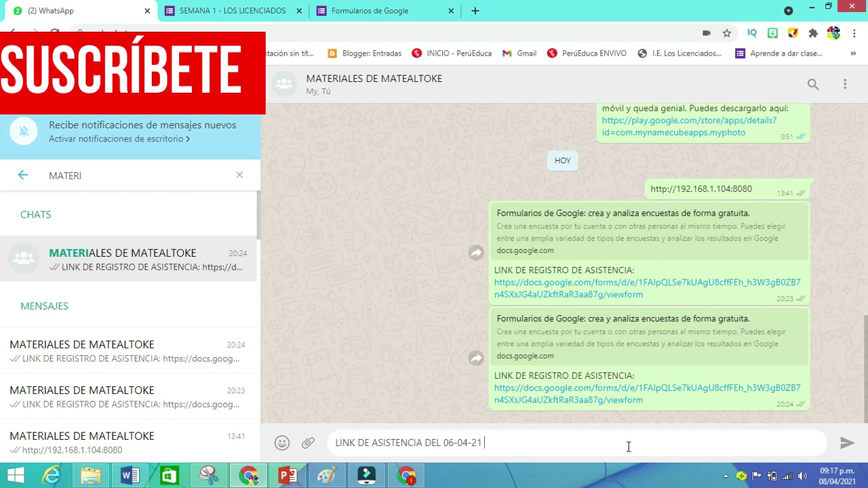
pyautogui.write('EL 06-04-21')
pyautogui.write('https://docs.google.com/forms/d/e/1FAIpQLSdLp9YpgWb7w8H_zhtpHMJO8VATfEPNgTfp0BhCT3bpAwxM5A/viewform?usp=pp_url')
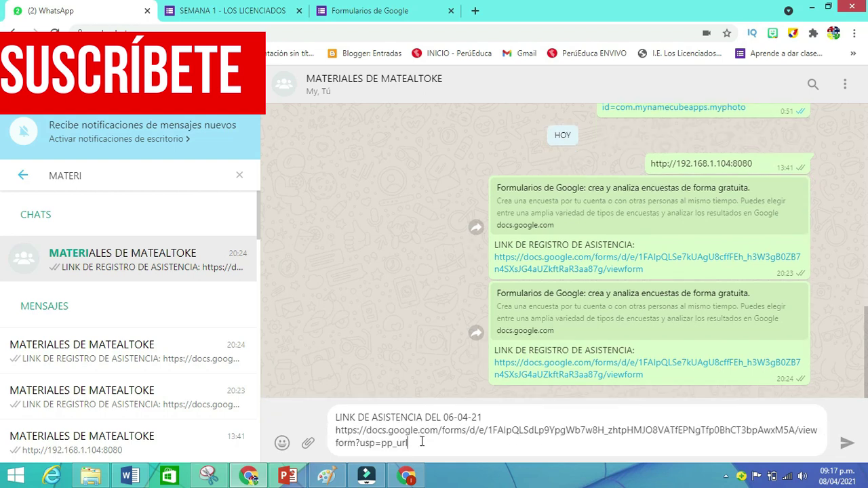
pyautogui.click(845, 444)
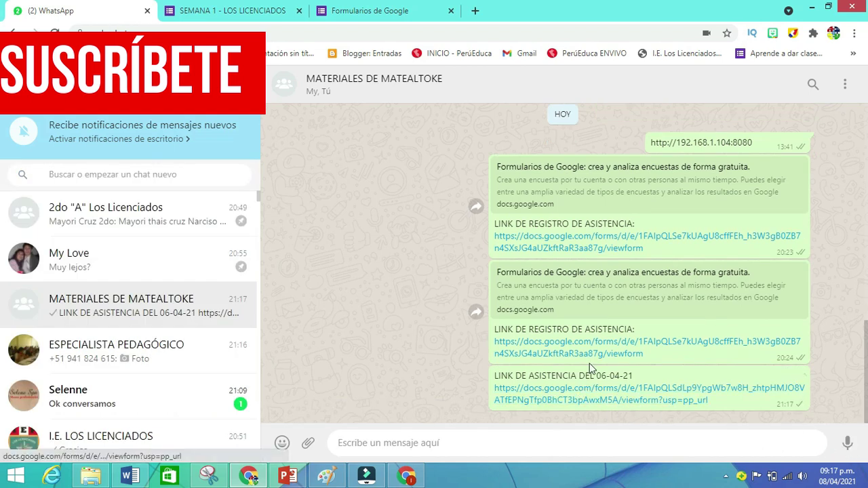
# Open the sent attendance link and review the form as respondents see it
pyautogui.click(608, 398)
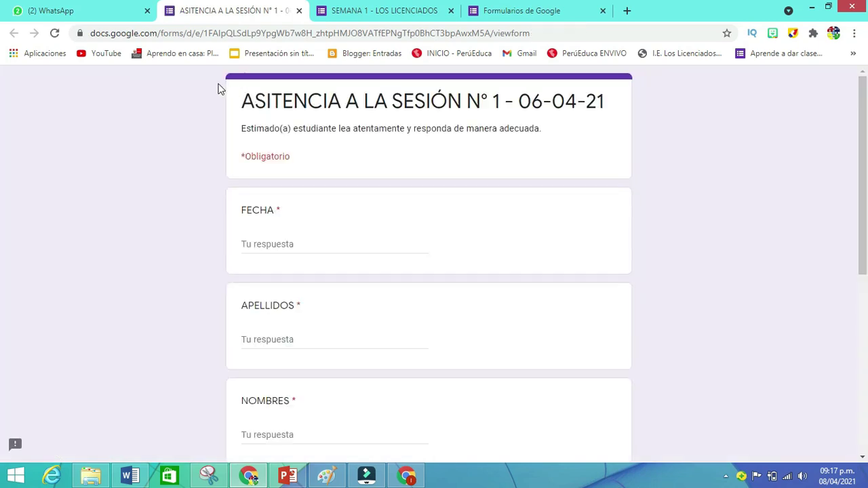
pyautogui.moveTo(866, 144); pyautogui.dragTo(866, 69)
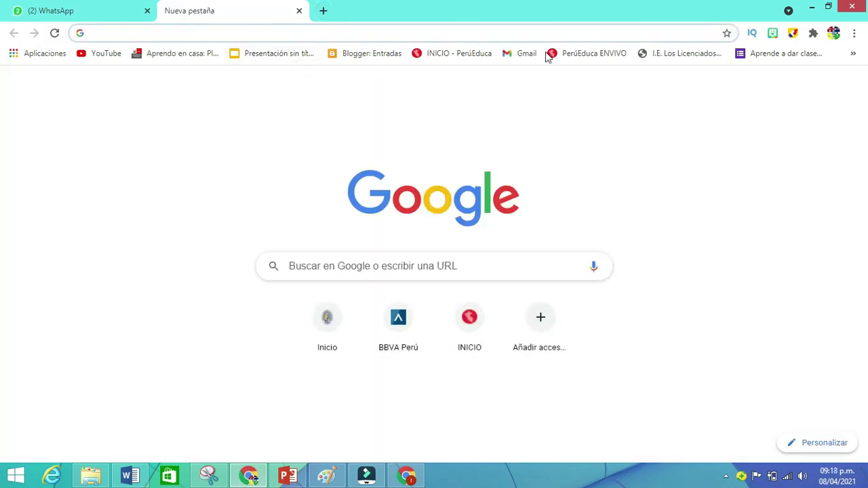
# Open Google Forms from the Google apps in the new browser tab and browse the recent forms
pyautogui.click(815, 93)
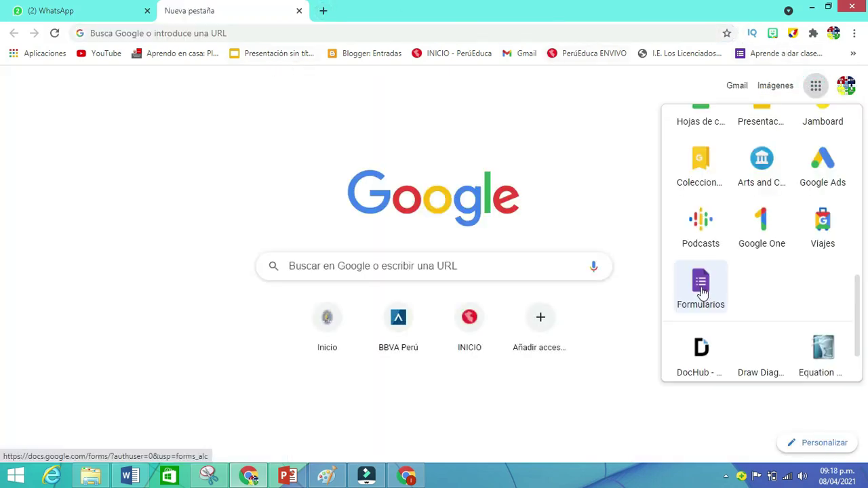
pyautogui.click(700, 283)
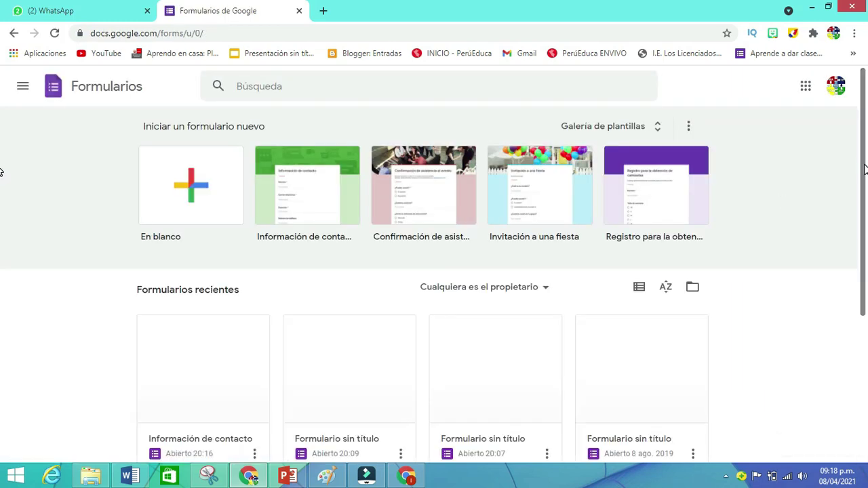
pyautogui.scroll(-3, 1, 358)
pyautogui.scroll(3, 1, 203)
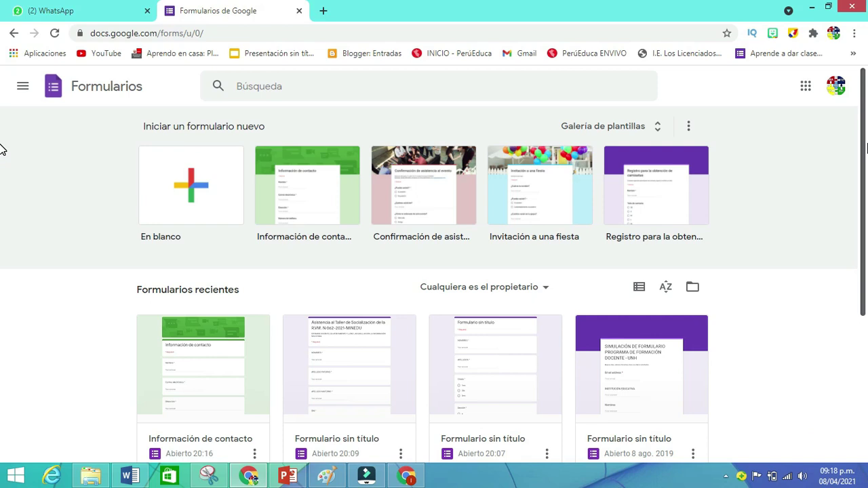
pyautogui.scroll(-3, 2, 223)
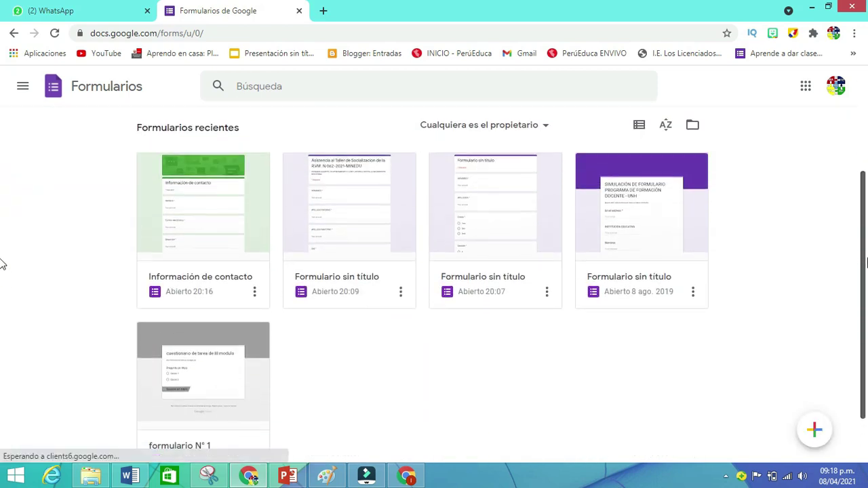
pyautogui.scroll(1, 2, 264)
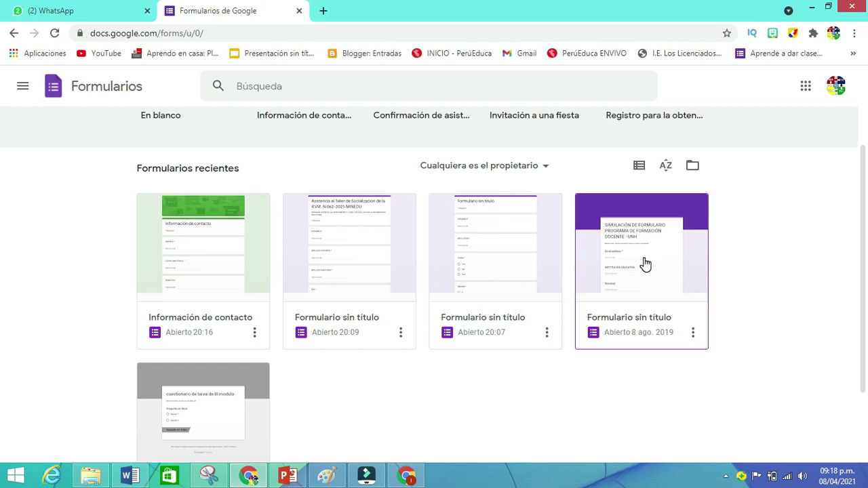
# Open the recent form "Asistencia al Taller de Socialización de la R.VM. N 062-2021-MINEDU" and review its questions
pyautogui.click(355, 244)
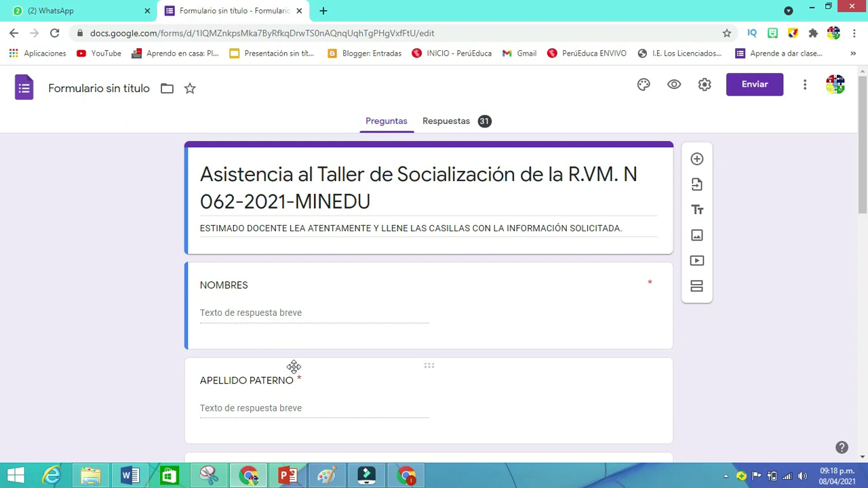
pyautogui.scroll(-2, 3, 230)
pyautogui.scroll(-4, 2, 239)
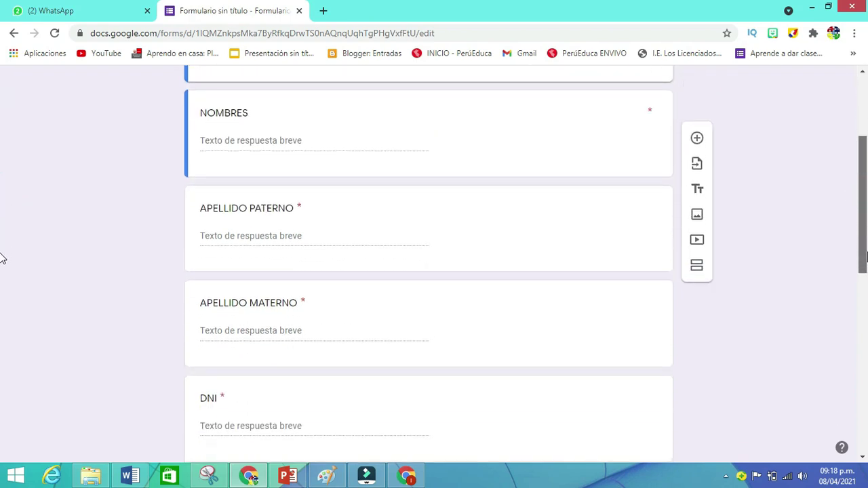
pyautogui.moveTo(862, 341); pyautogui.dragTo(865, 187)
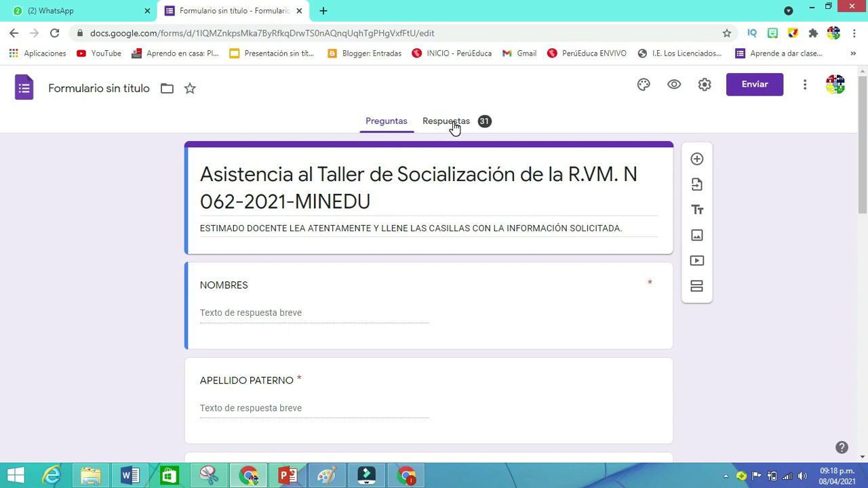
# Switch to the other browser window and check the responses of the form "ASITENCIA A LA SESIÓN N° 1 - 06-04-21"
pyautogui.click(406, 476)
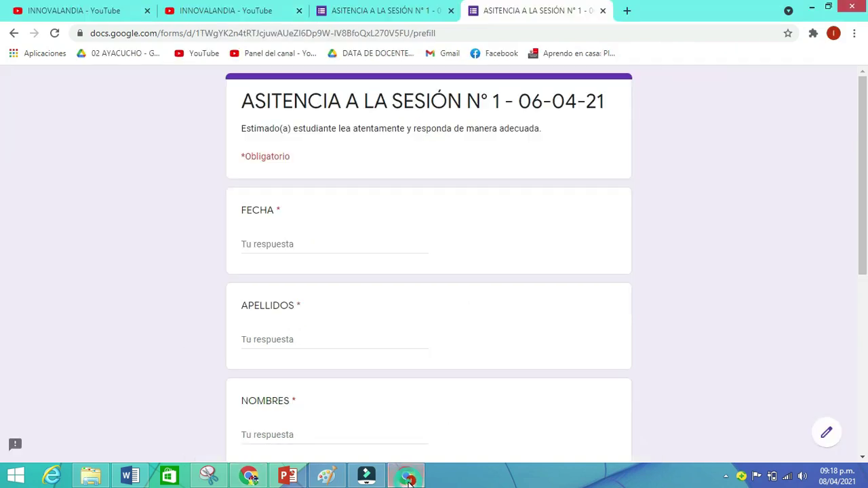
pyautogui.click(367, 18)
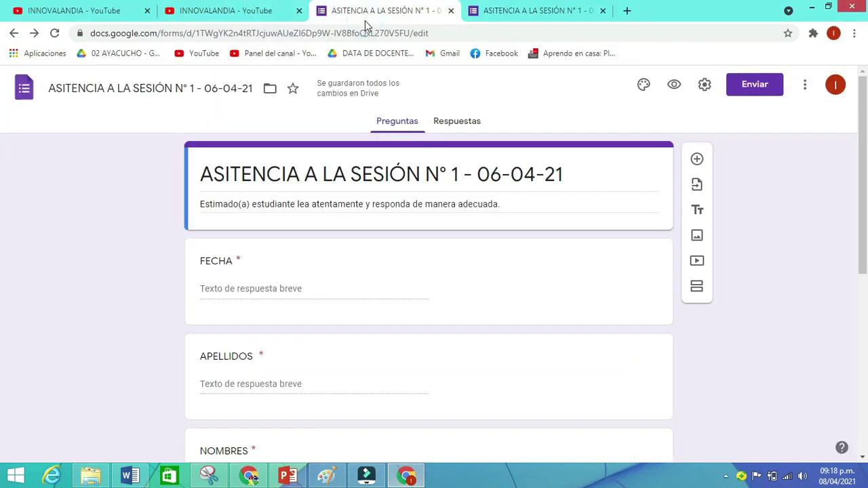
pyautogui.click(457, 126)
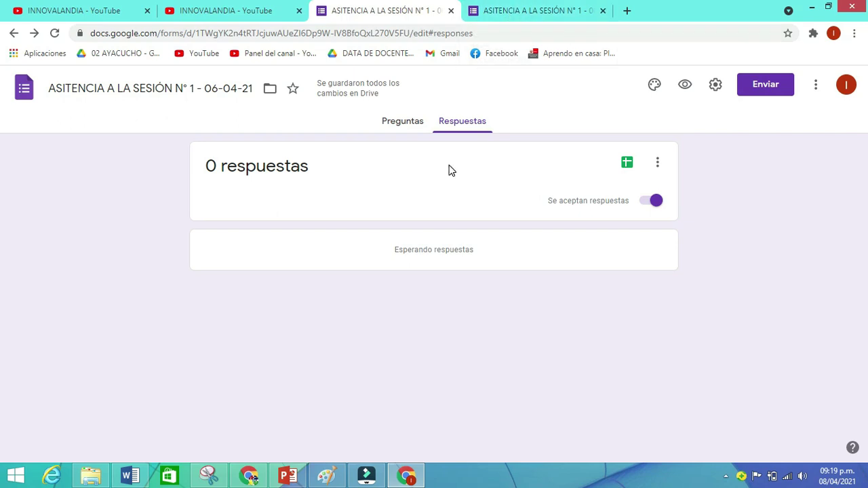
pyautogui.click(508, 9)
# Return to the WhatsApp chat and open the link sent under "LINK DE ASISTENCIA DEL 06-04-21" to answer the form
pyautogui.click(250, 477)
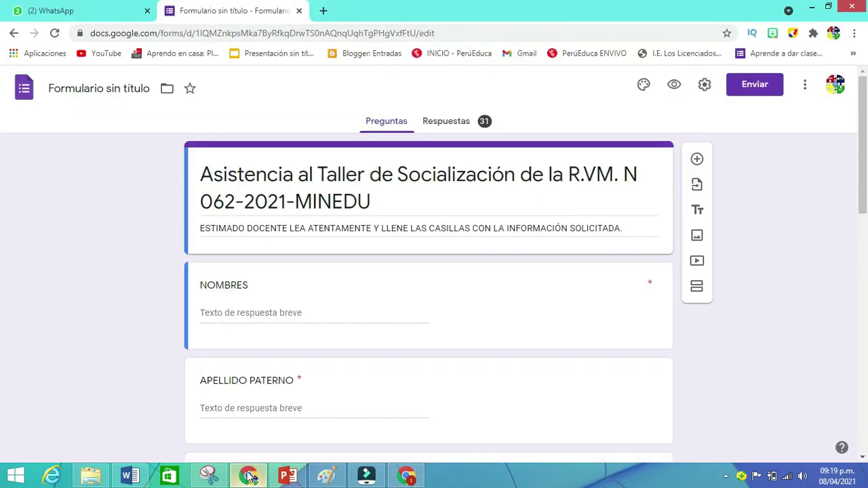
pyautogui.click(95, 10)
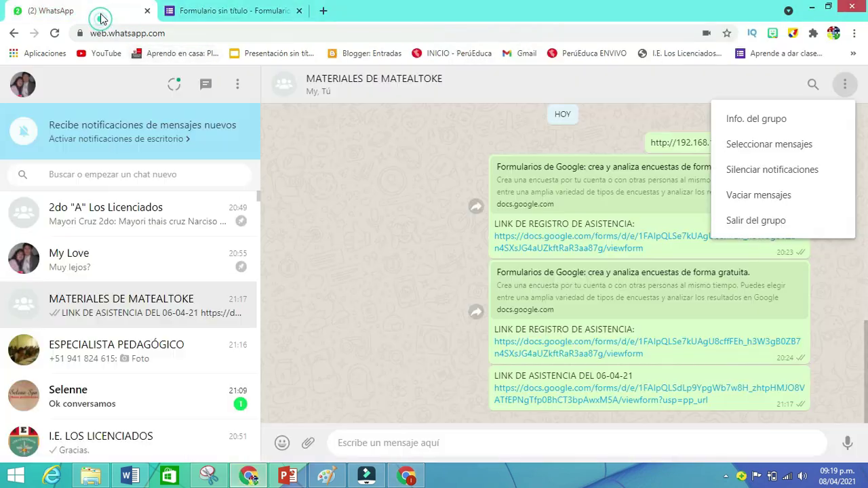
pyautogui.click(551, 402)
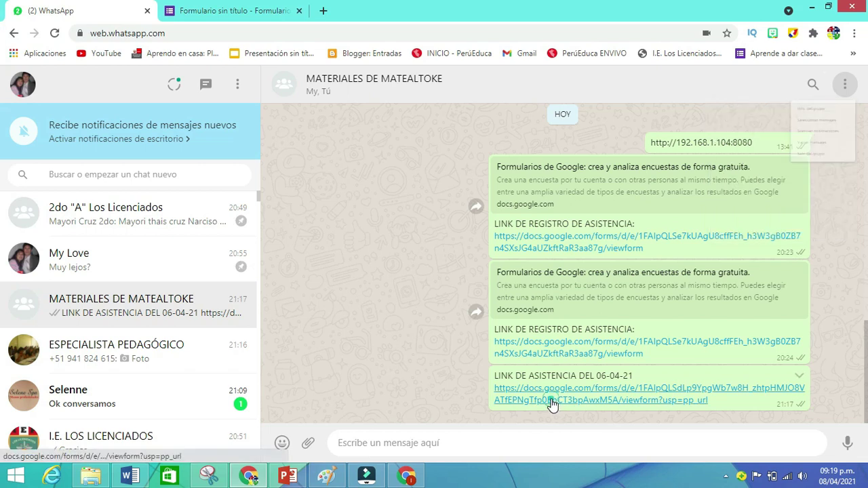
pyautogui.click(550, 403)
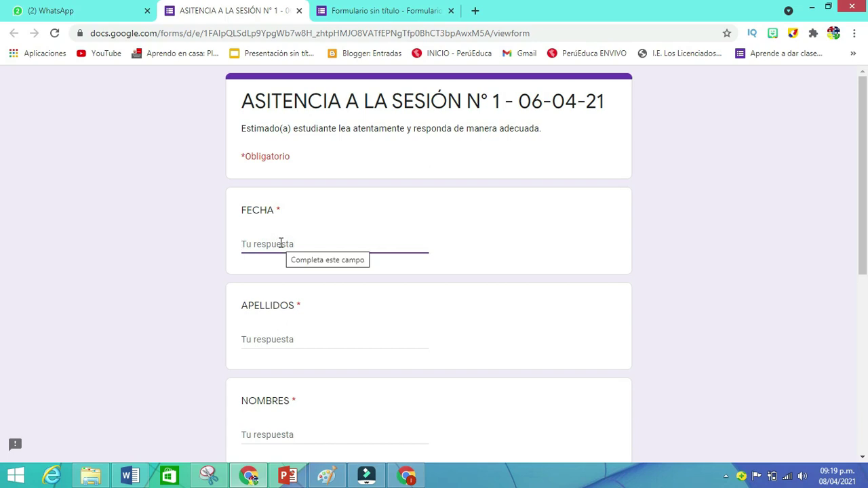
# Fill in the attendance form with FECHA 06-04-21, APELLIDOS "SDFSD" and NOMBRES "SDAFSD"
pyautogui.write('06-04-21')
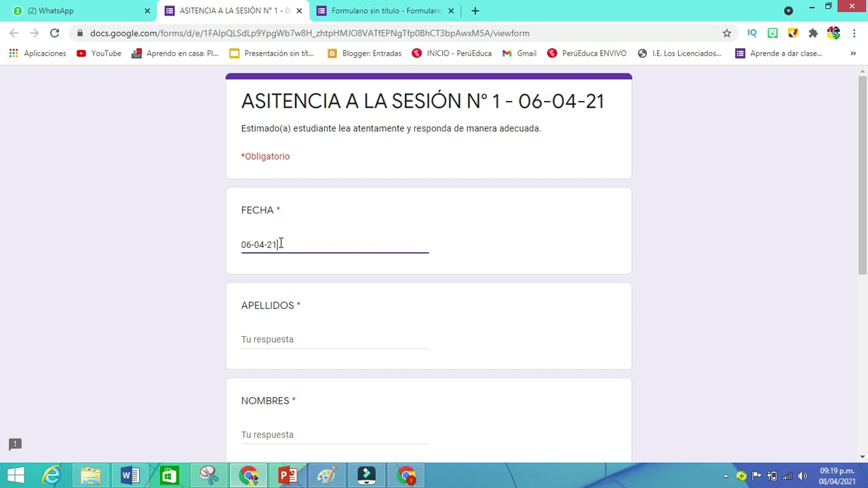
pyautogui.click(276, 337)
pyautogui.write('SDFSD')
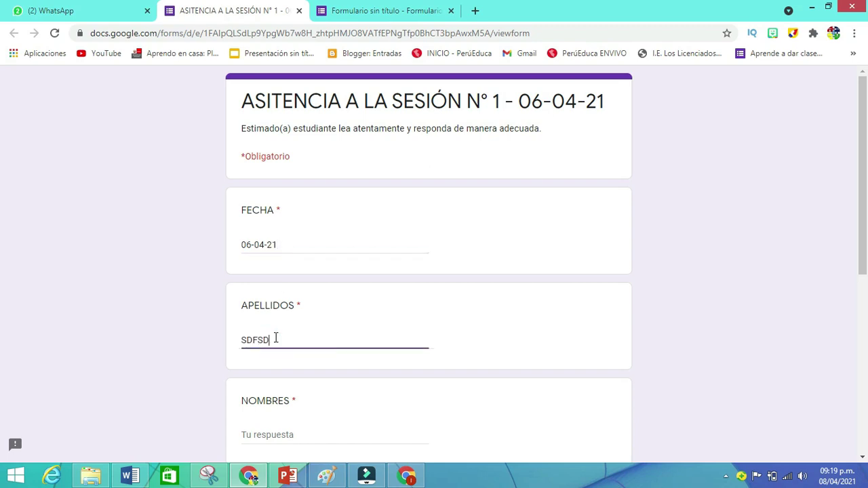
pyautogui.write('SDAFSD')
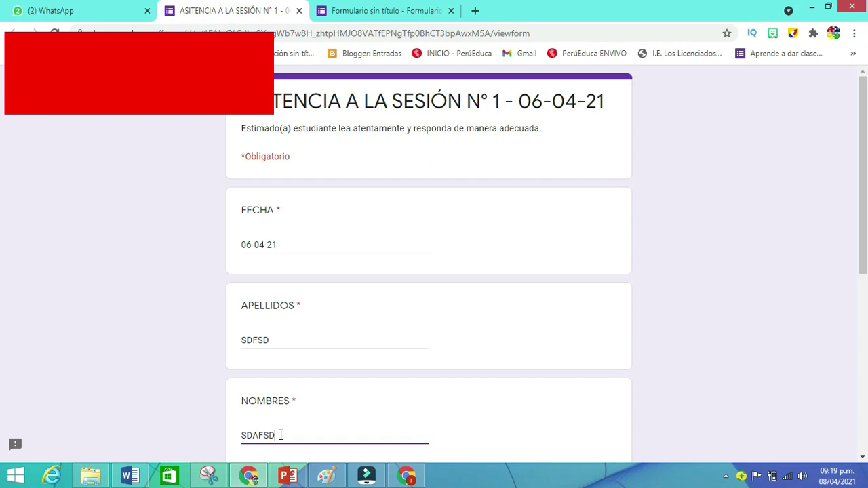
# Choose "1ero" for GRADO and "B" for SECCIÓN, and submit the attendance form
pyautogui.scroll(-5, 2, 285)
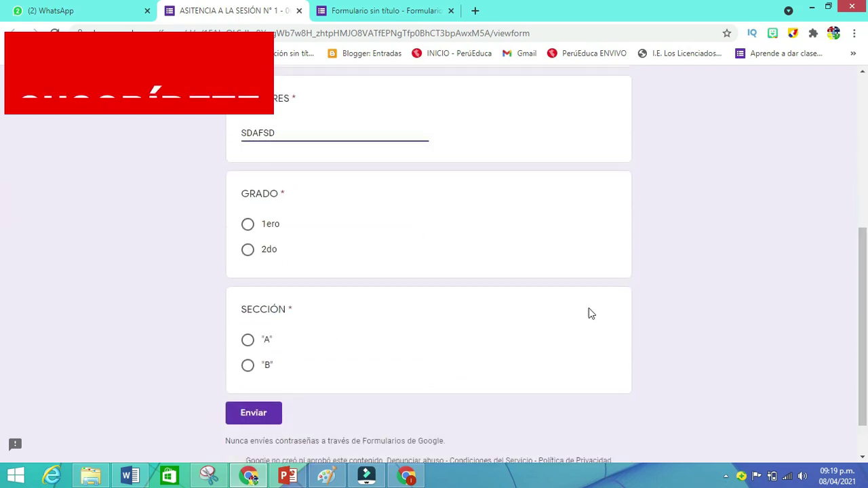
pyautogui.click(248, 224)
pyautogui.click(247, 366)
pyautogui.click(254, 411)
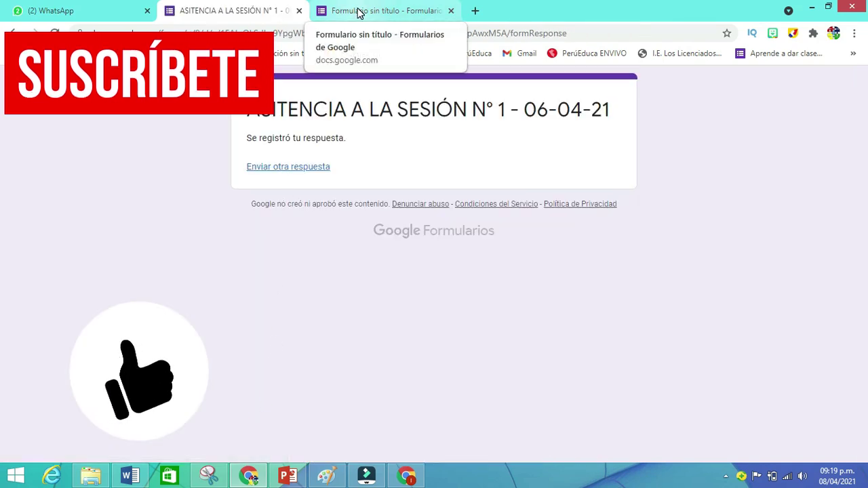
# Return to the form's responses in the other browser window and close the prefilled form's tab
pyautogui.click(406, 475)
pyautogui.click(369, 11)
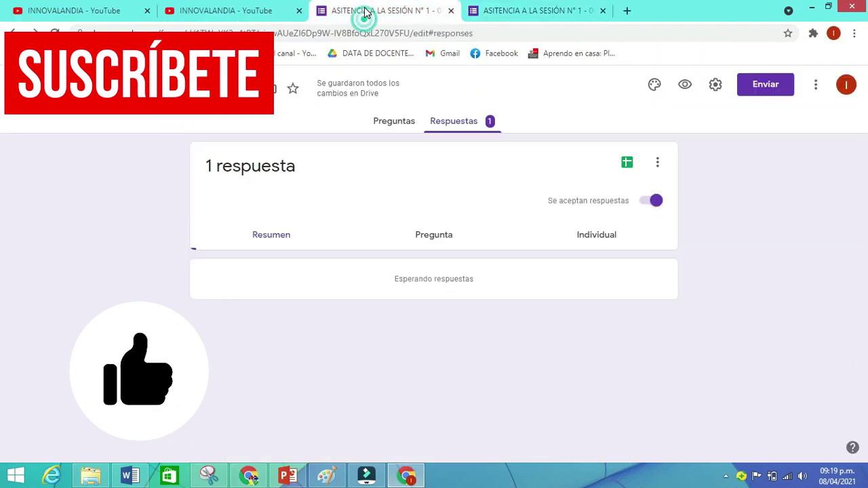
pyautogui.click(602, 11)
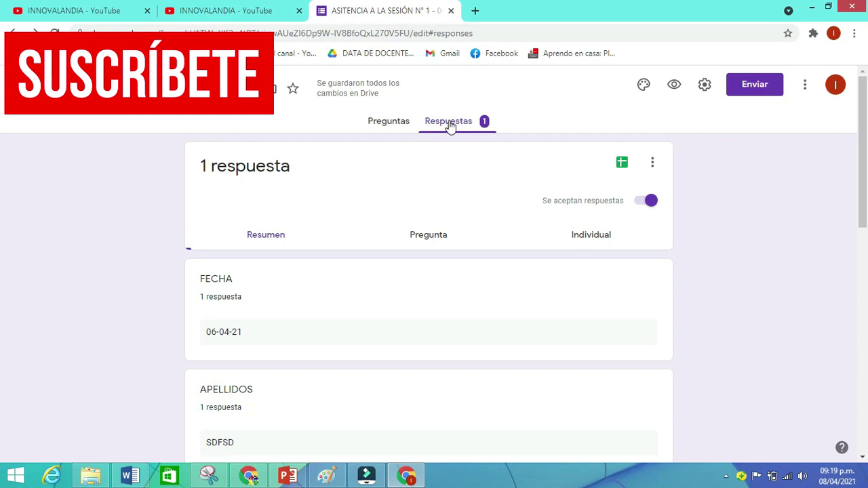
# Review the response summary of the attendance form from the date and name answers down to the grade and section charts
pyautogui.click(450, 128)
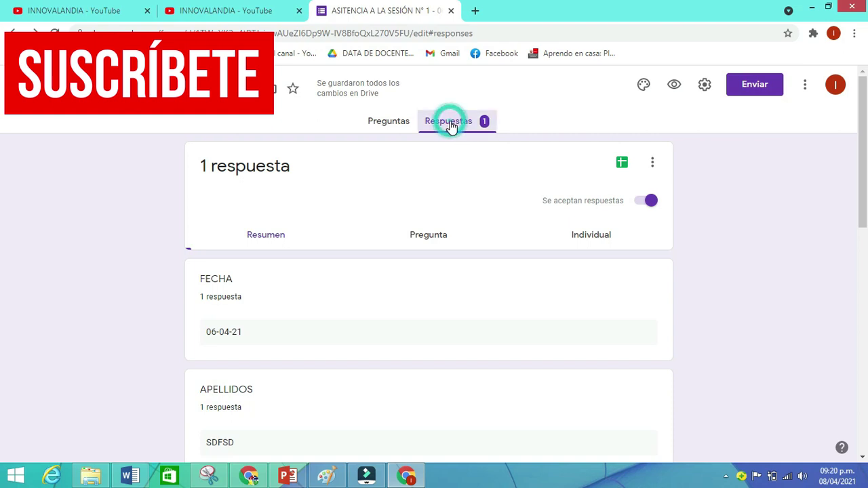
pyautogui.moveTo(862, 139); pyautogui.dragTo(864, 141)
pyautogui.scroll(-2, 2, 175)
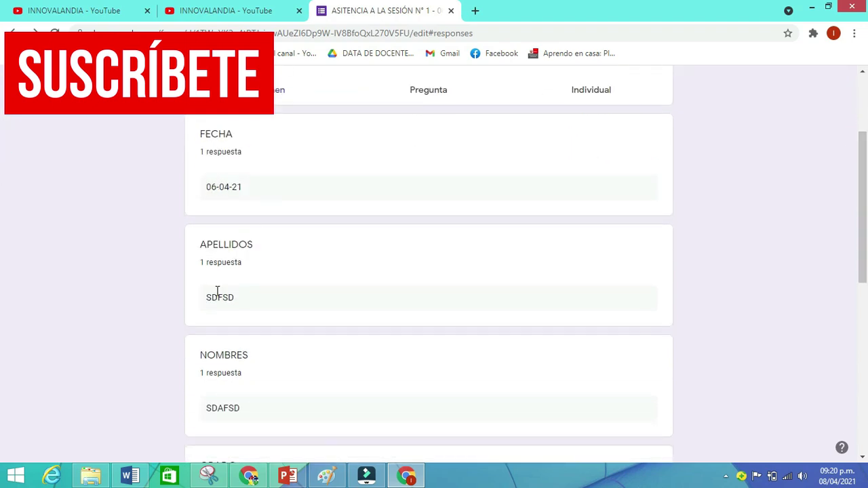
pyautogui.moveTo(235, 297); pyautogui.dragTo(211, 297)
pyautogui.moveTo(862, 189); pyautogui.dragTo(865, 333)
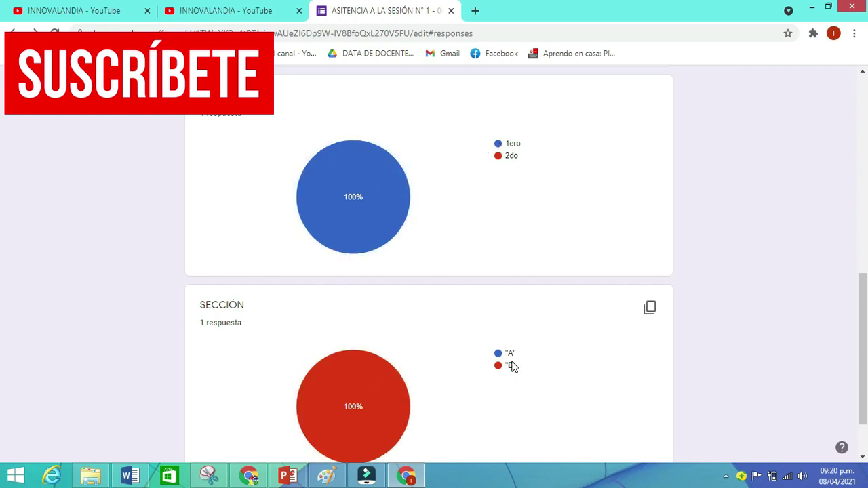
# Create a new spreadsheet as the destination for the attendance form's responses
pyautogui.moveTo(864, 326); pyautogui.dragTo(866, 100)
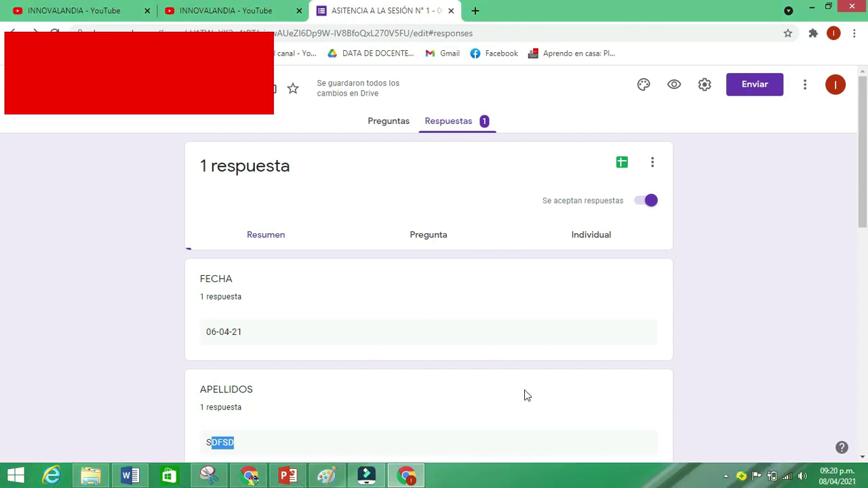
pyautogui.click(622, 164)
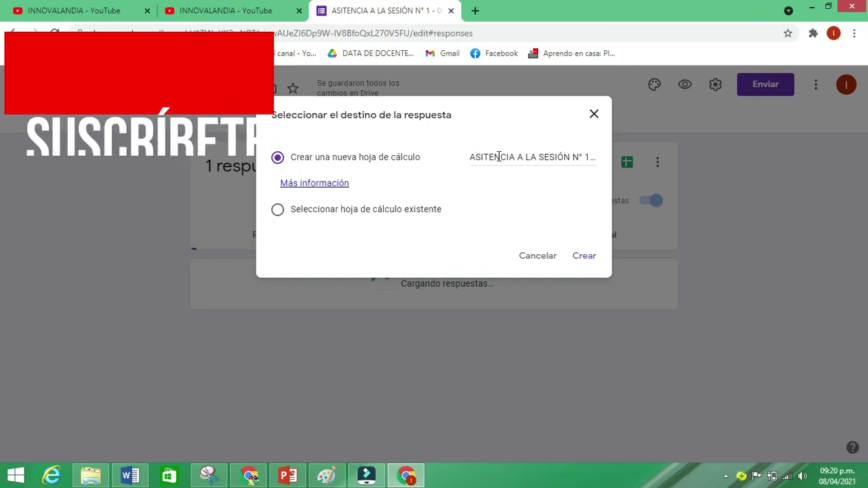
pyautogui.click(587, 260)
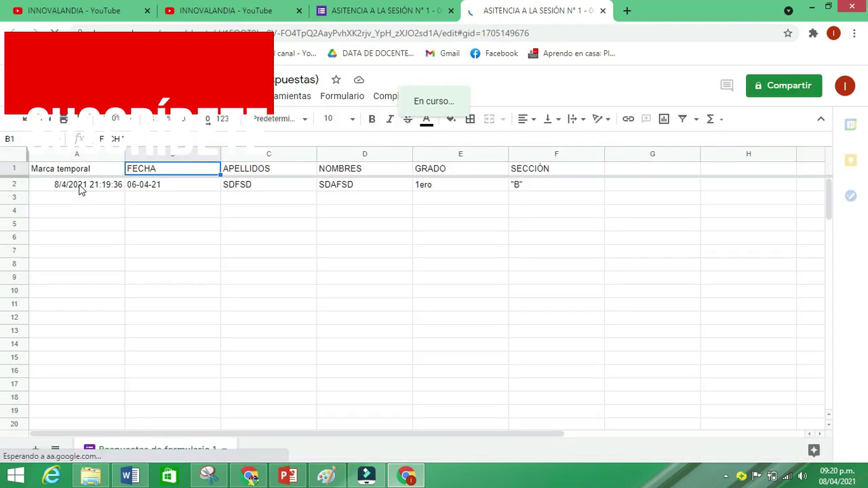
# Examine the recorded response in the spreadsheet column by column, from the timestamp through FECHA, APELLIDOS, NOMBRES, GRADO and SECCIÓN
pyautogui.click(75, 188)
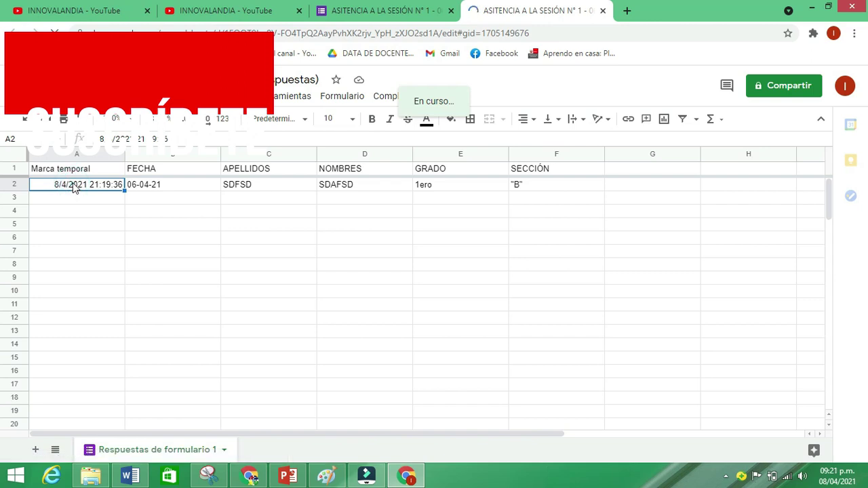
pyautogui.click(143, 171)
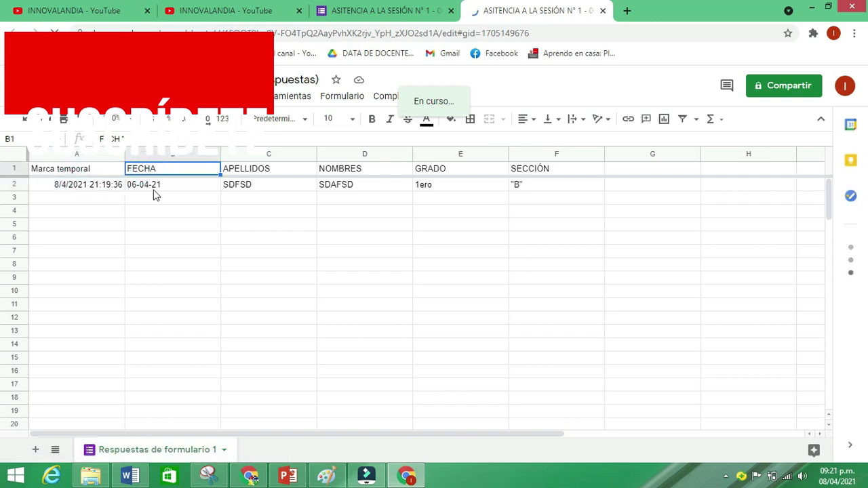
pyautogui.click(250, 175)
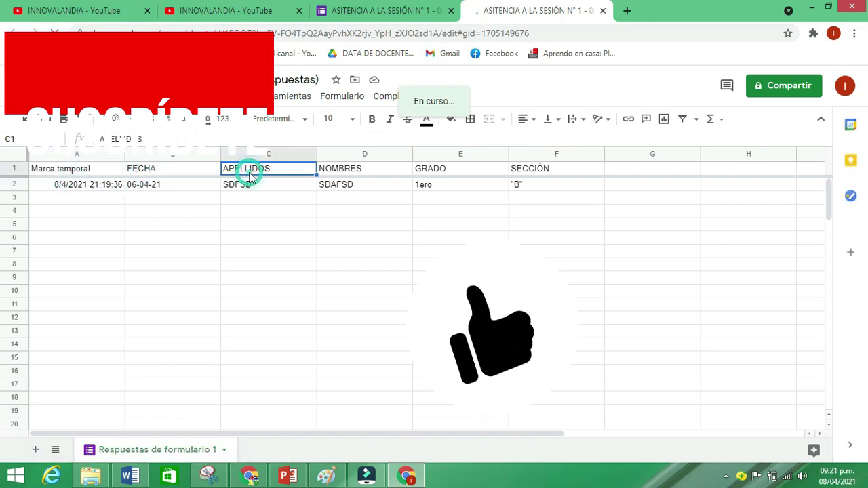
pyautogui.click(339, 172)
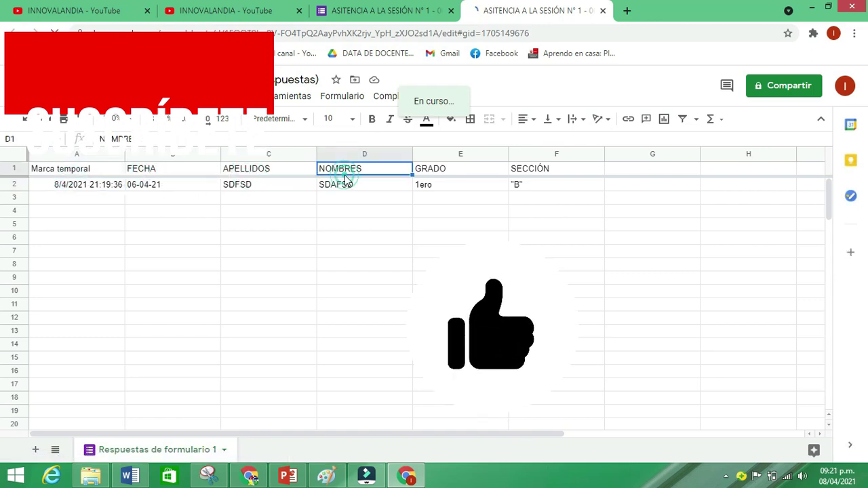
pyautogui.click(438, 173)
pyautogui.click(537, 170)
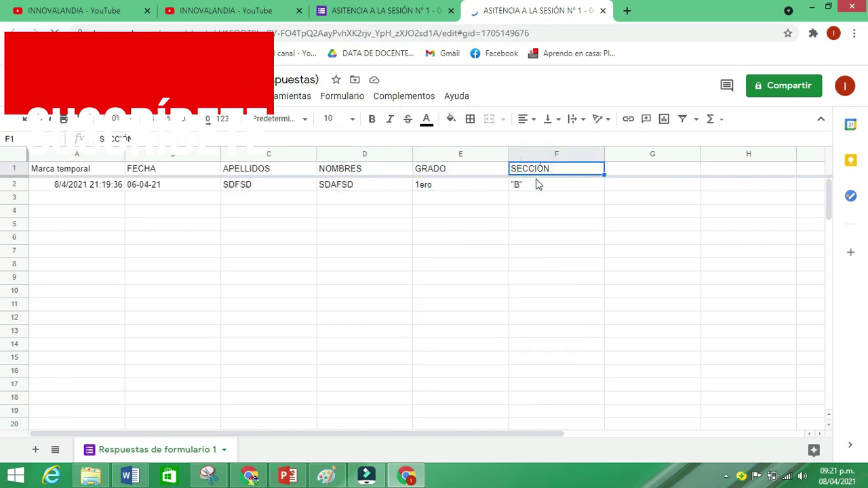